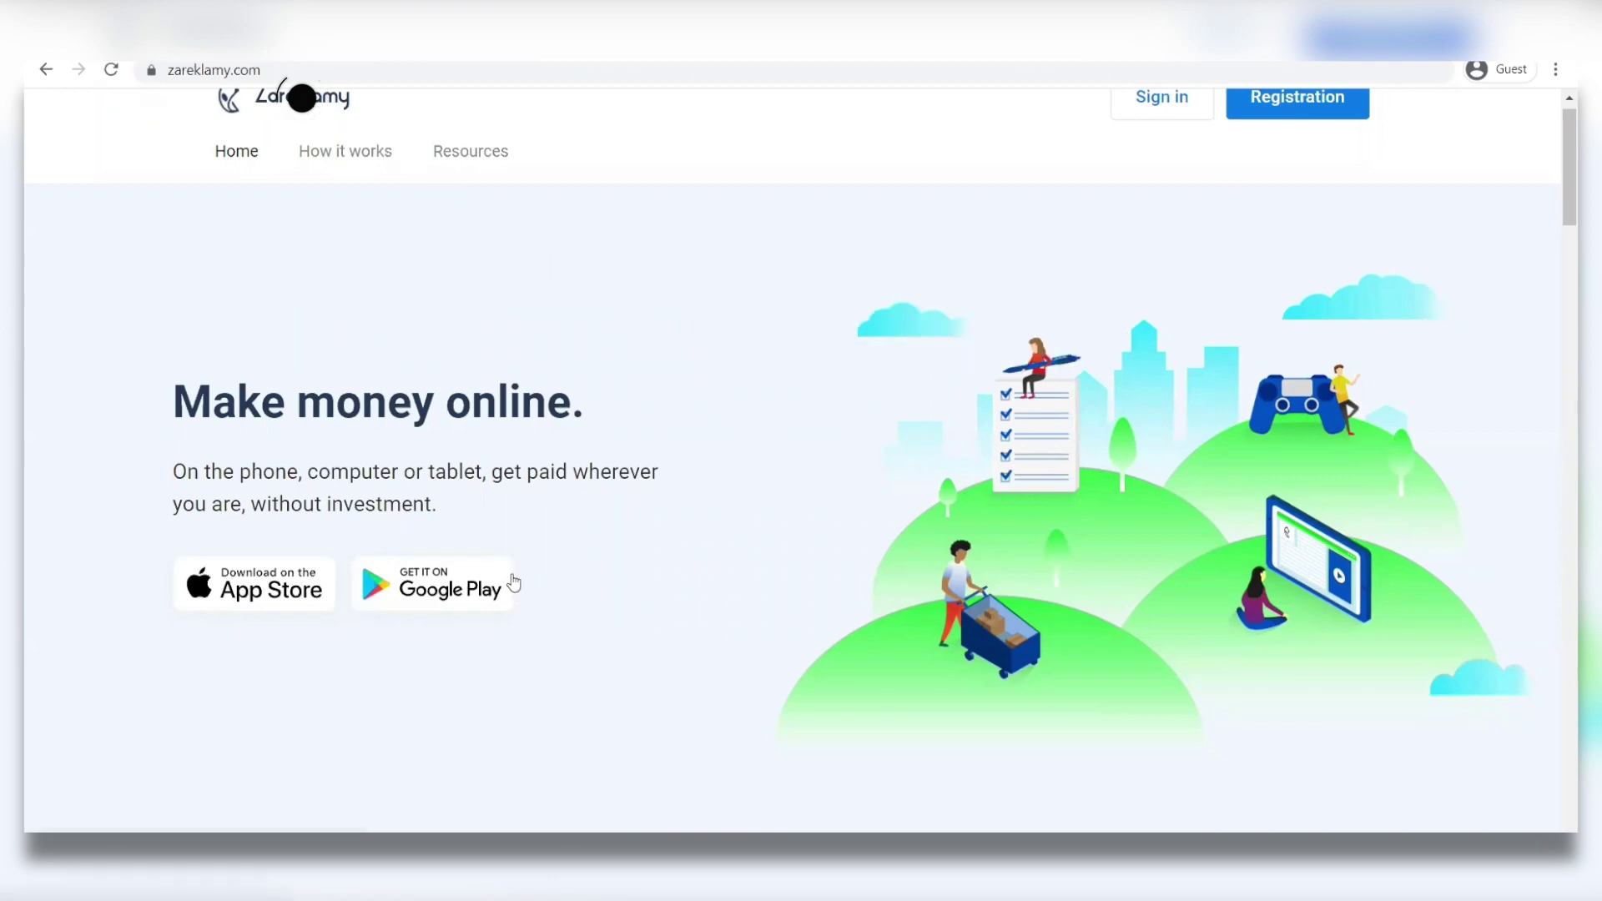
{"action": "scroll", "coordinate": [512, 583], "scroll_direction": "up", "scroll_amount": 1}
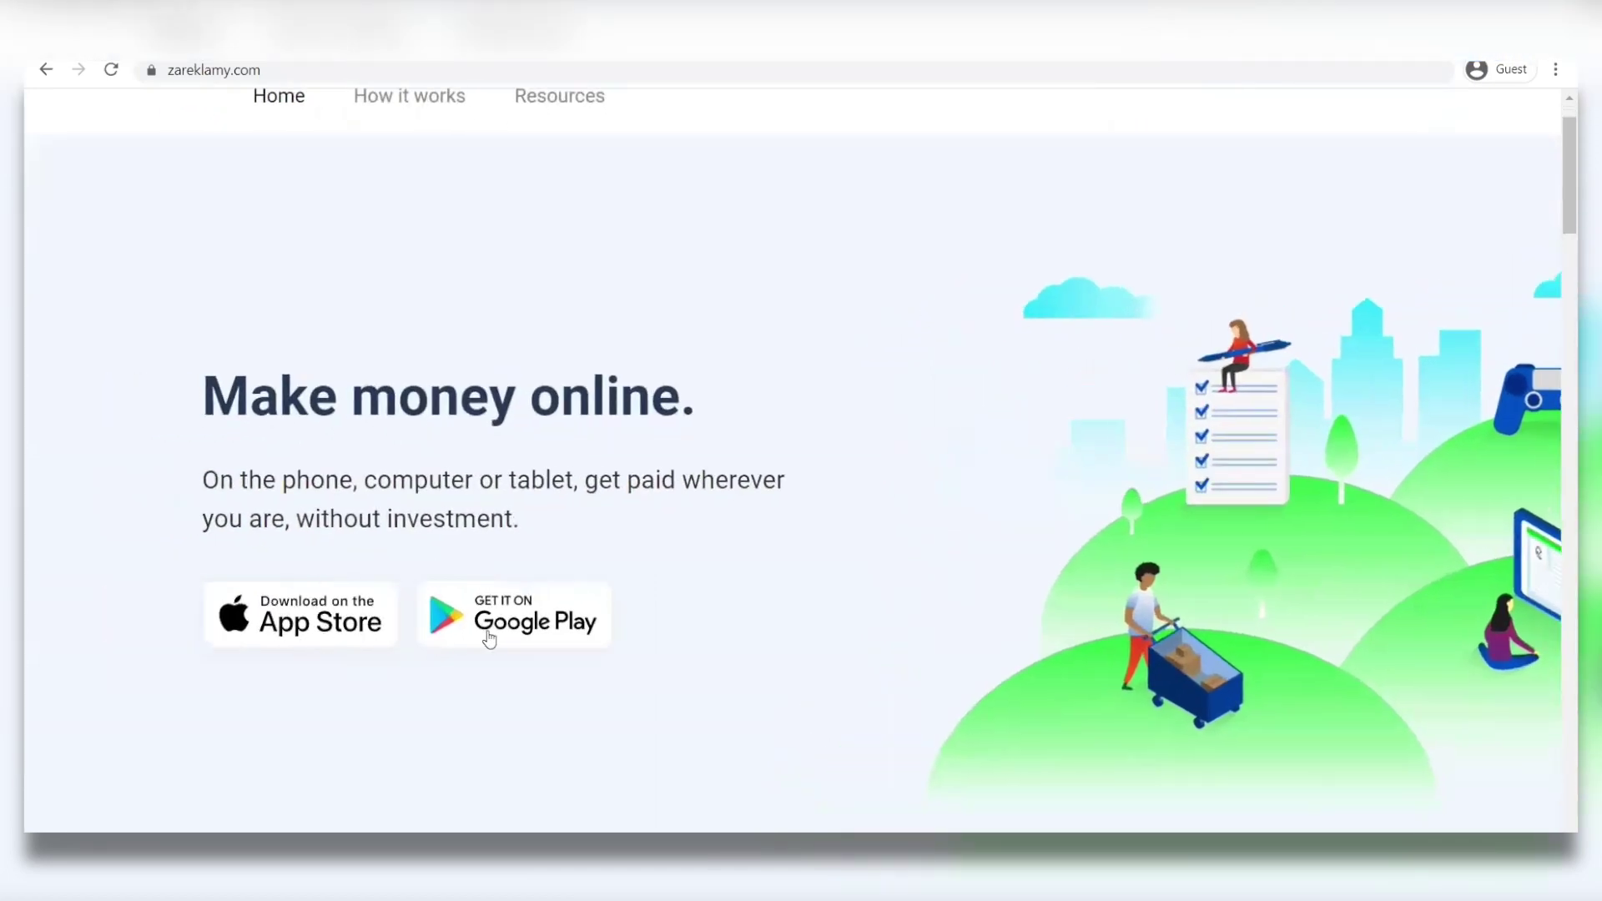
{"action": "scroll", "coordinate": [794, 729], "scroll_direction": "down", "scroll_amount": 2}
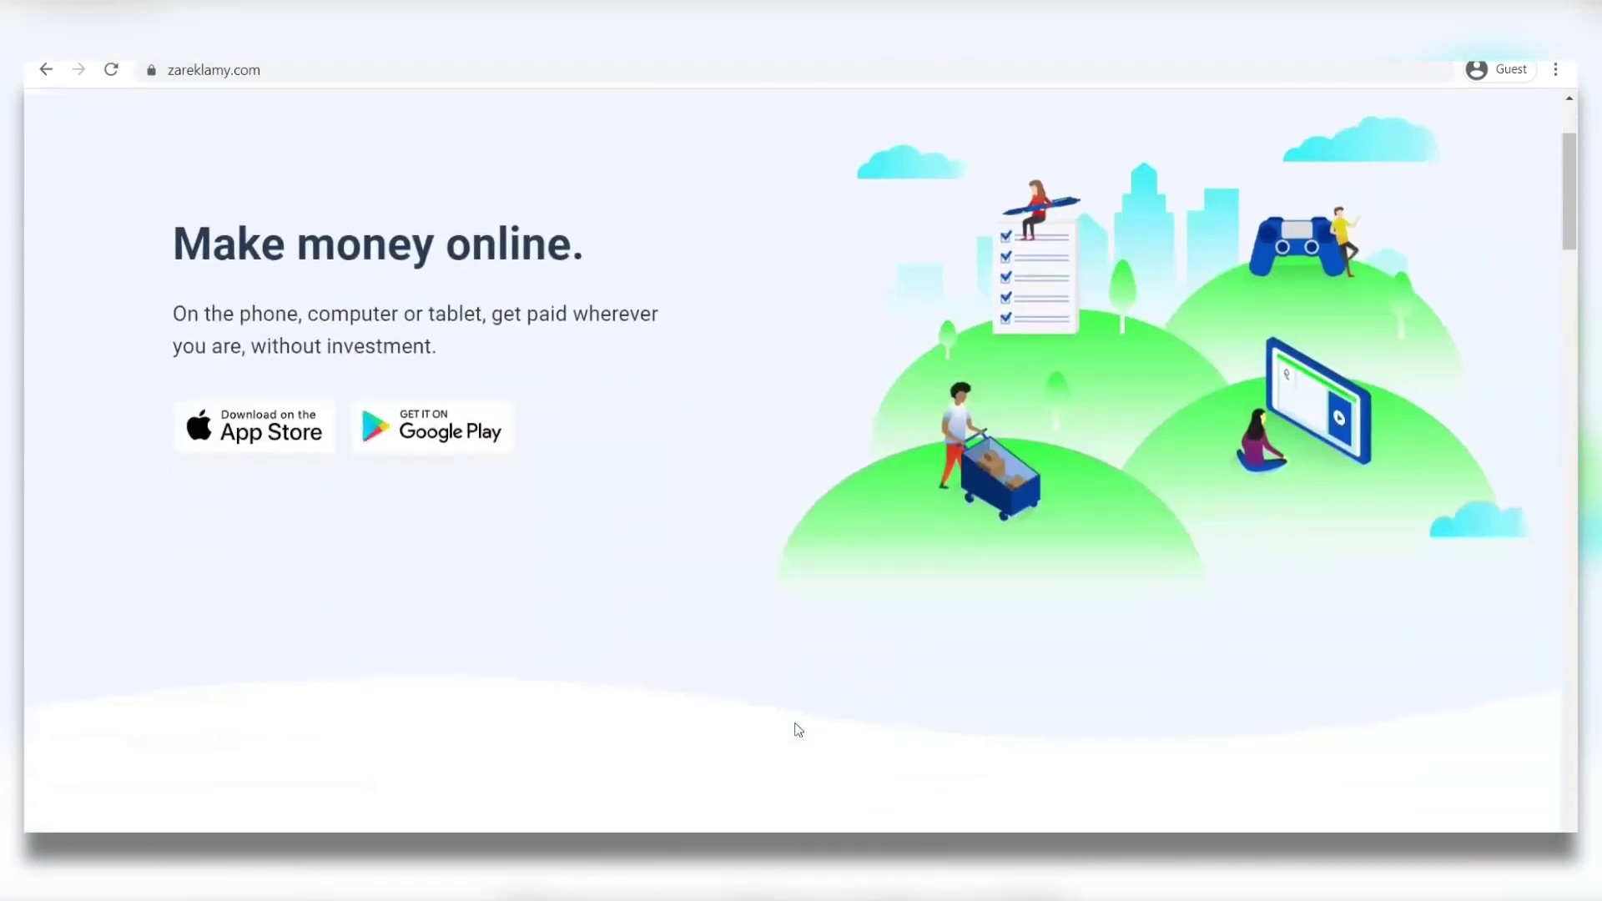
{"action": "scroll", "coordinate": [796, 730], "scroll_direction": "down", "scroll_amount": 3}
{"action": "scroll", "coordinate": [796, 729], "scroll_direction": "down", "scroll_amount": 2}
{"action": "scroll", "coordinate": [796, 730], "scroll_direction": "down", "scroll_amount": 1}
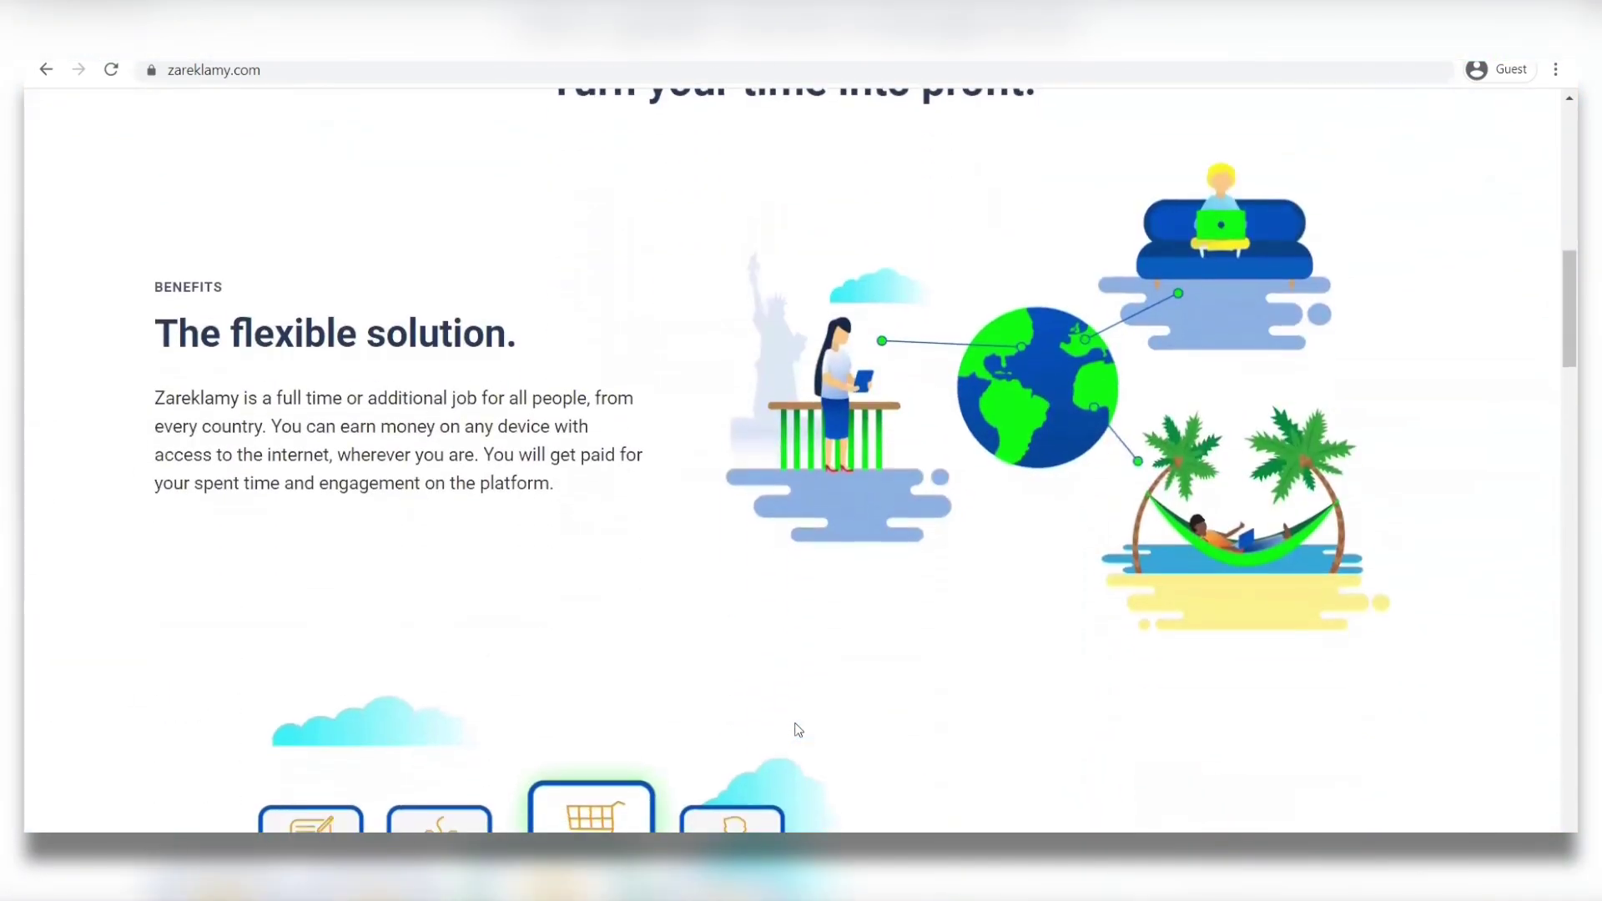
{"action": "scroll", "coordinate": [797, 730], "scroll_direction": "up", "scroll_amount": 1}
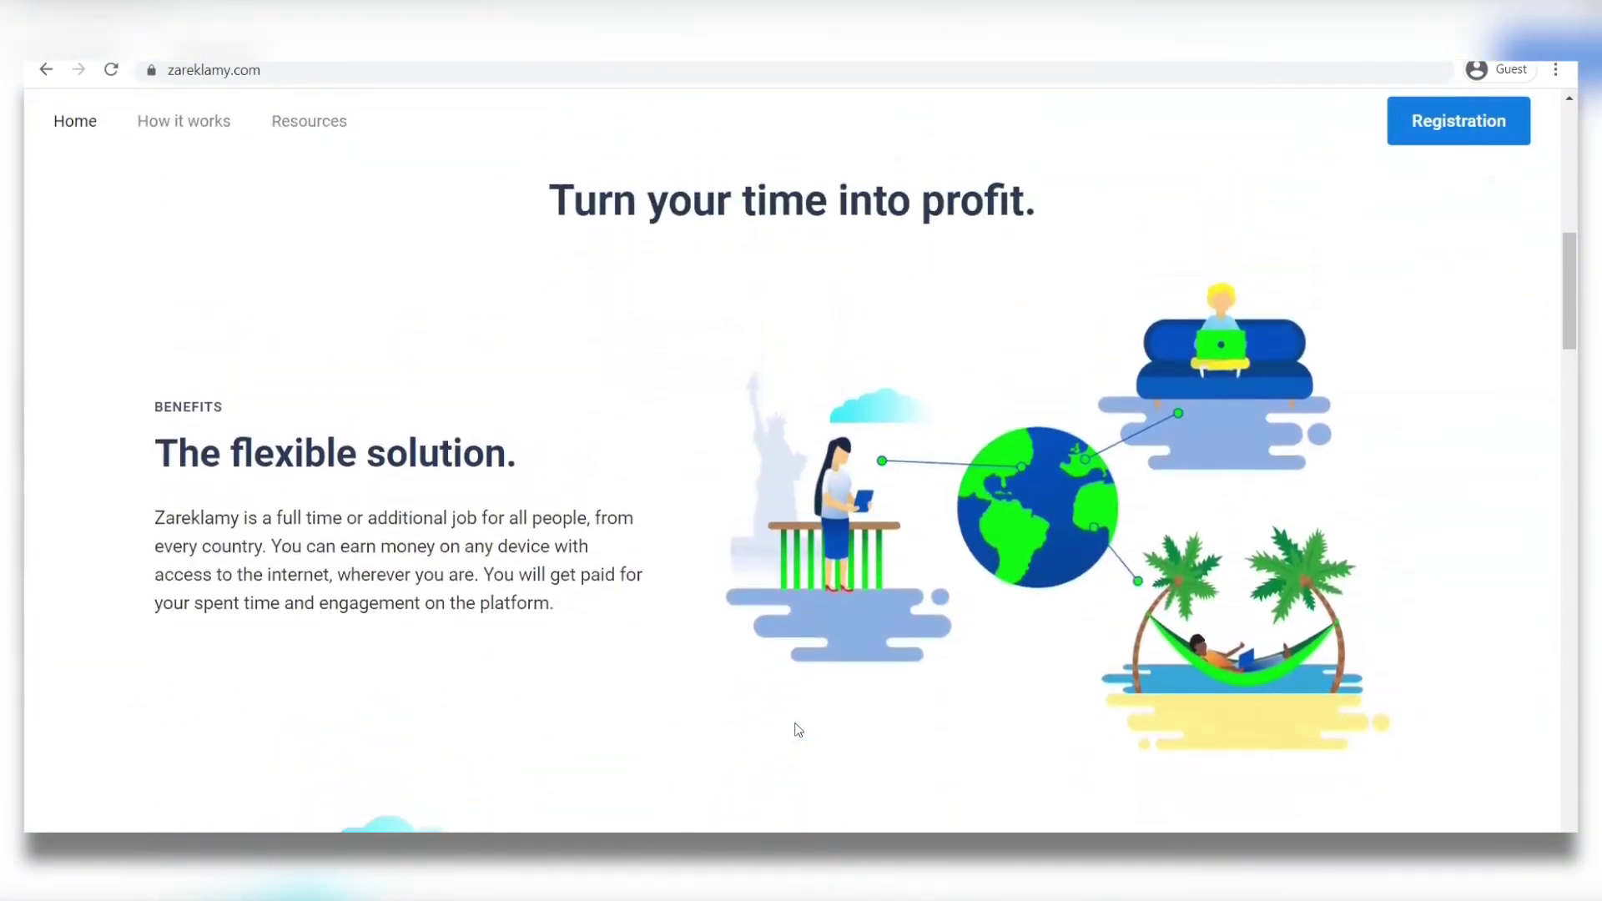
{"action": "scroll", "coordinate": [796, 730], "scroll_direction": "down", "scroll_amount": 1}
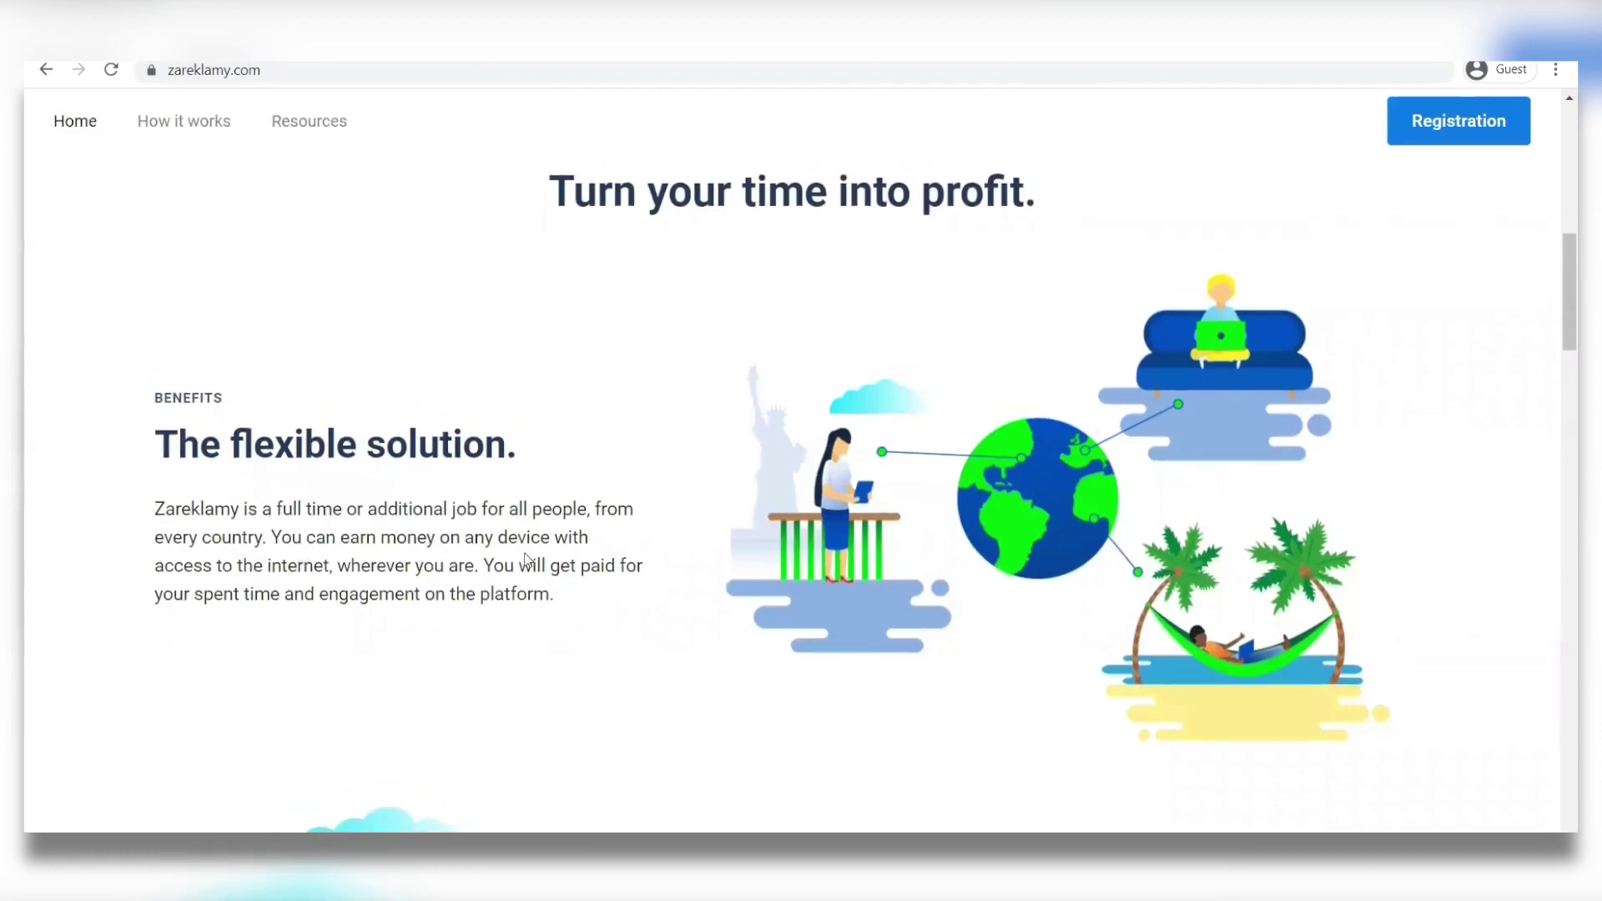
{"action": "scroll", "coordinate": [528, 526], "scroll_direction": "down", "scroll_amount": 3}
{"action": "scroll", "coordinate": [531, 502], "scroll_direction": "down", "scroll_amount": 3}
{"action": "scroll", "coordinate": [531, 502], "scroll_direction": "up", "scroll_amount": 1}
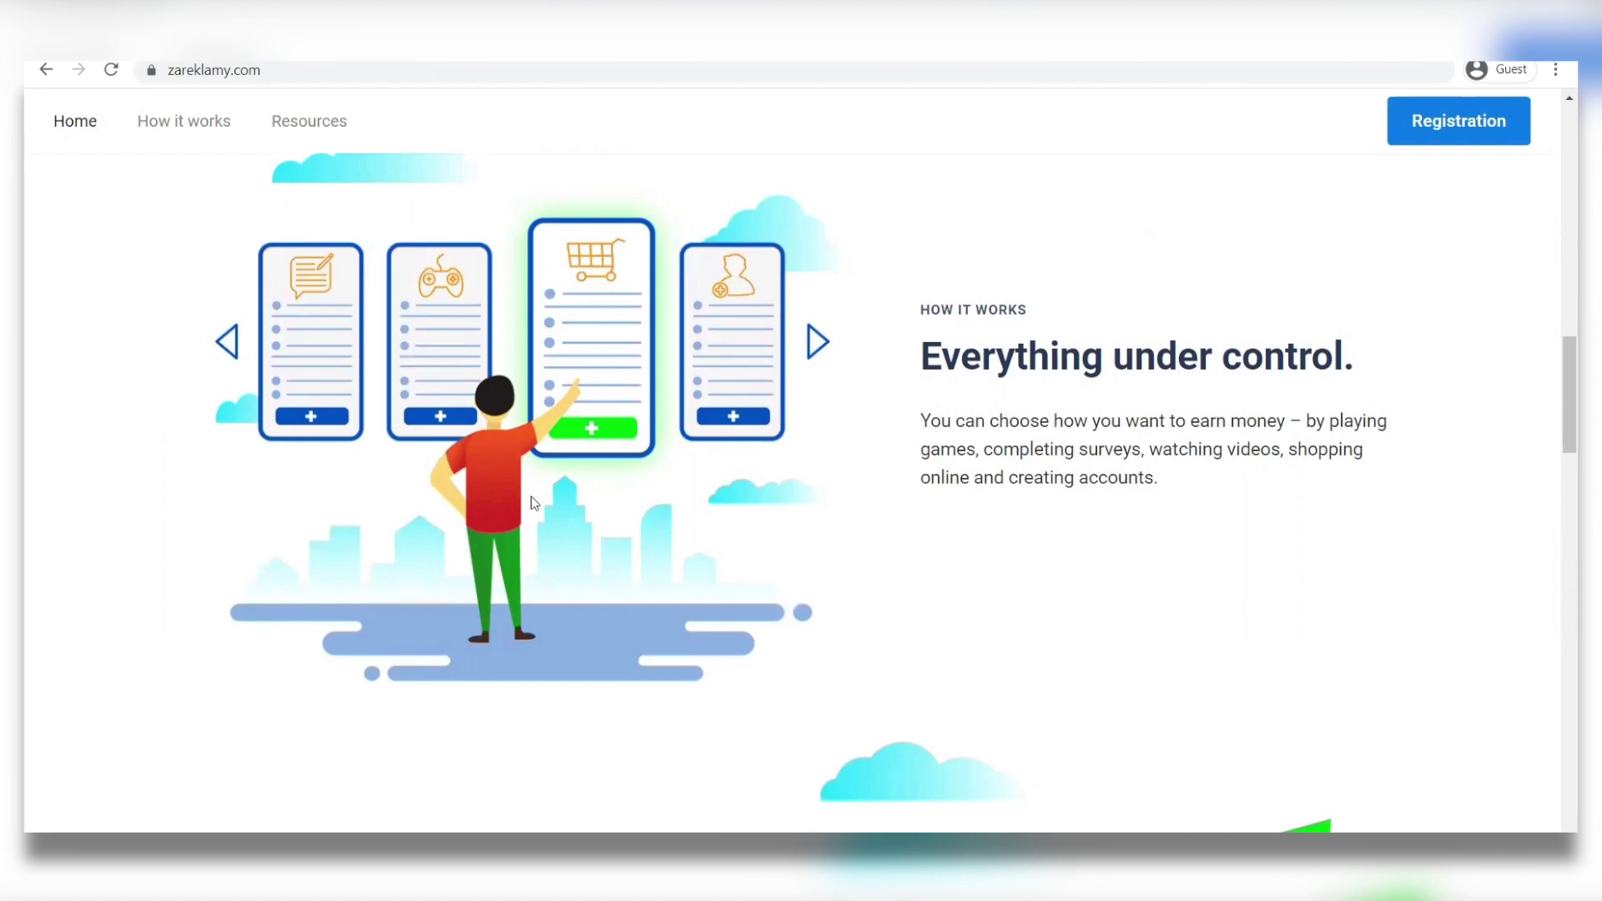
{"action": "scroll", "coordinate": [569, 365], "scroll_direction": "down", "scroll_amount": 3}
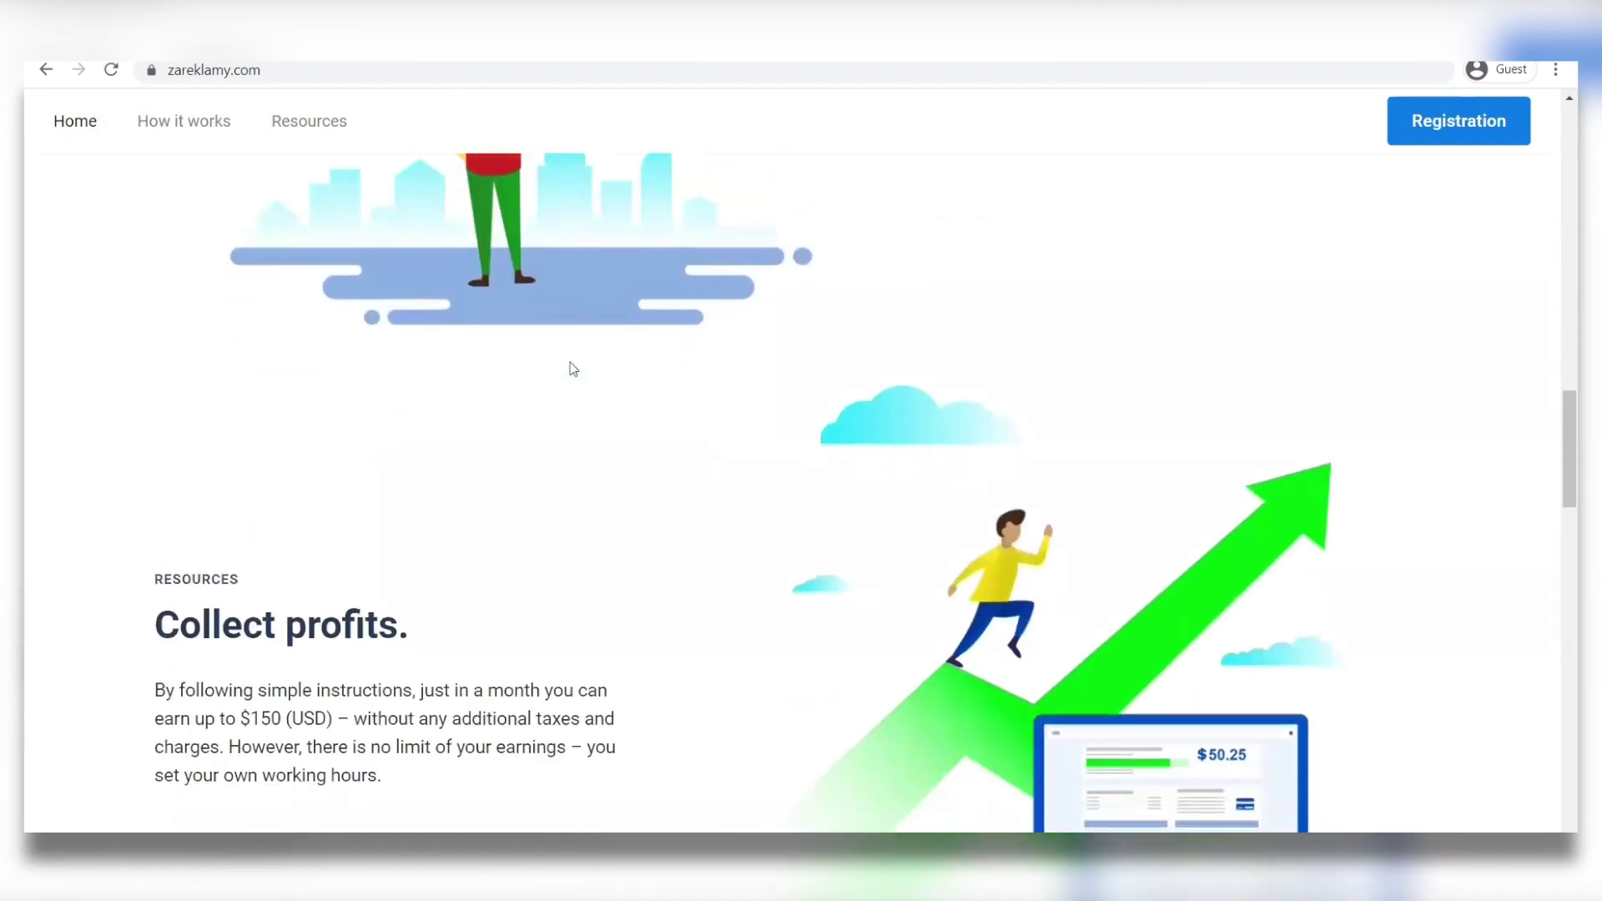
{"action": "scroll", "coordinate": [570, 368], "scroll_direction": "down", "scroll_amount": 2}
{"action": "scroll", "coordinate": [570, 367], "scroll_direction": "down", "scroll_amount": 1}
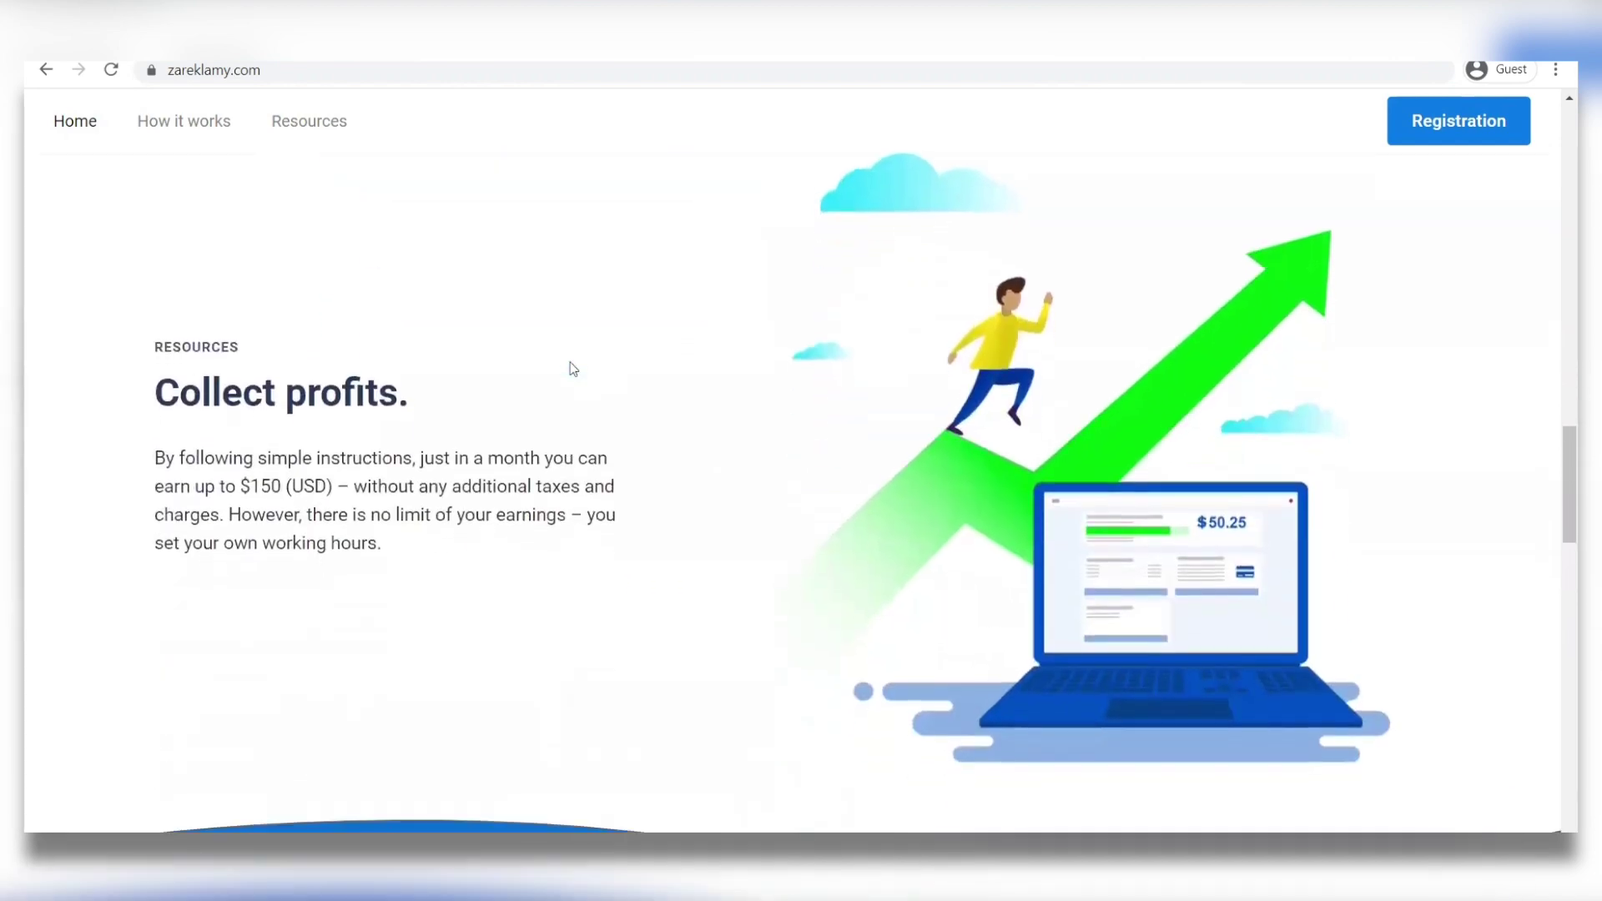
{"action": "scroll", "coordinate": [569, 369], "scroll_direction": "down", "scroll_amount": 2}
{"action": "scroll", "coordinate": [572, 365], "scroll_direction": "up", "scroll_amount": 1}
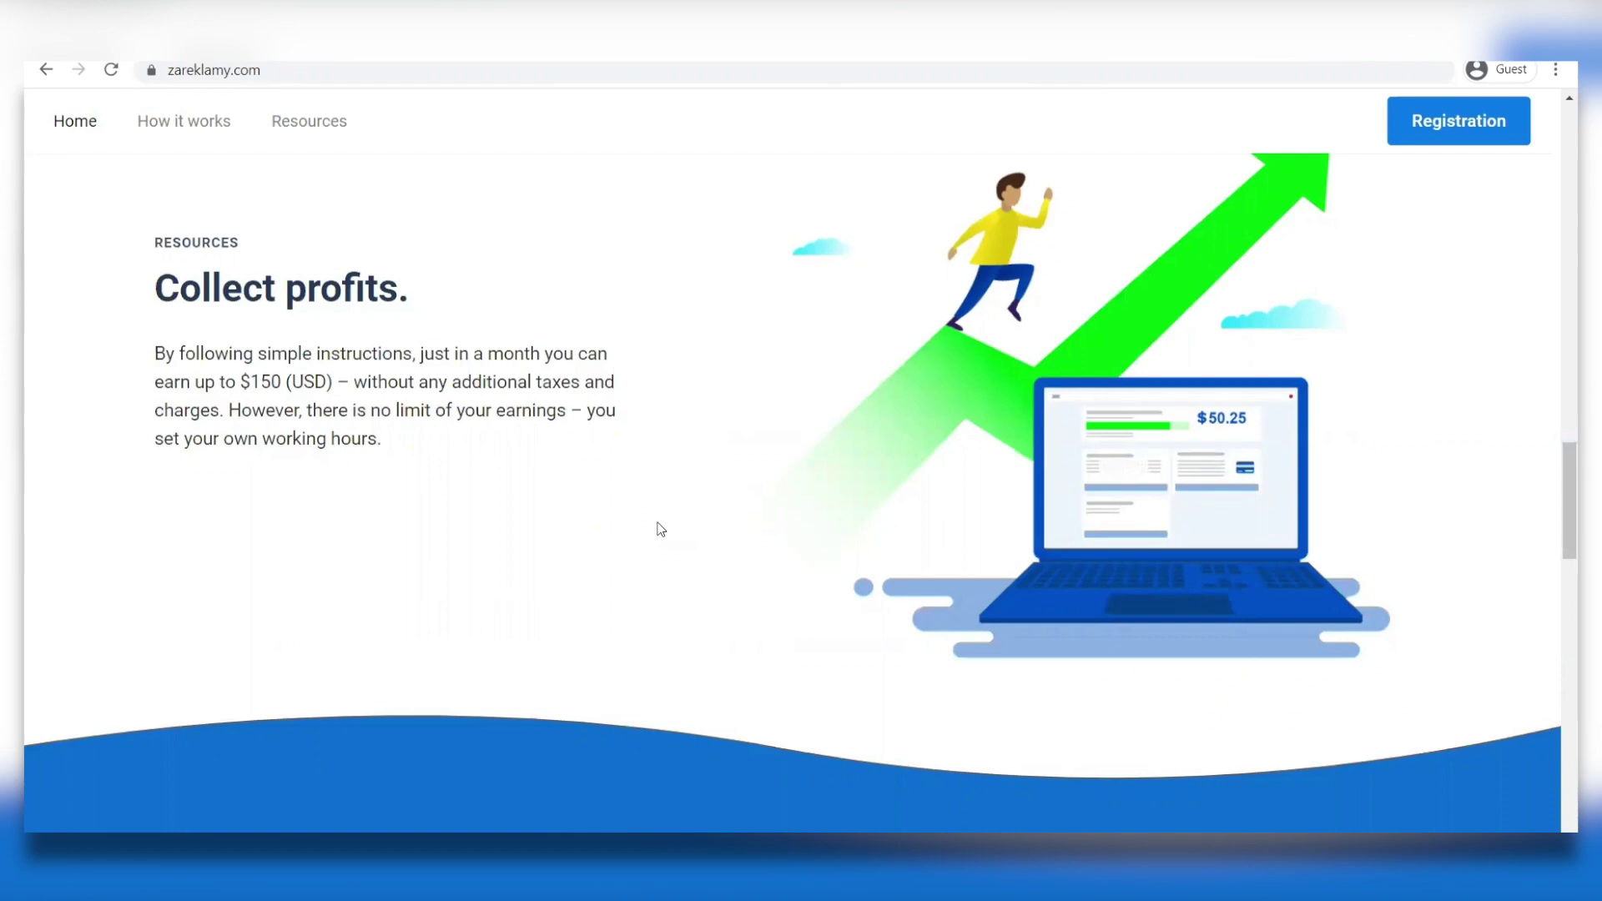
{"action": "scroll", "coordinate": [660, 528], "scroll_direction": "down", "scroll_amount": 1}
{"action": "scroll", "coordinate": [660, 528], "scroll_direction": "down", "scroll_amount": 2}
{"action": "scroll", "coordinate": [660, 529], "scroll_direction": "down", "scroll_amount": 2}
{"action": "scroll", "coordinate": [660, 528], "scroll_direction": "down", "scroll_amount": 1}
{"action": "scroll", "coordinate": [657, 529], "scroll_direction": "down", "scroll_amount": 1}
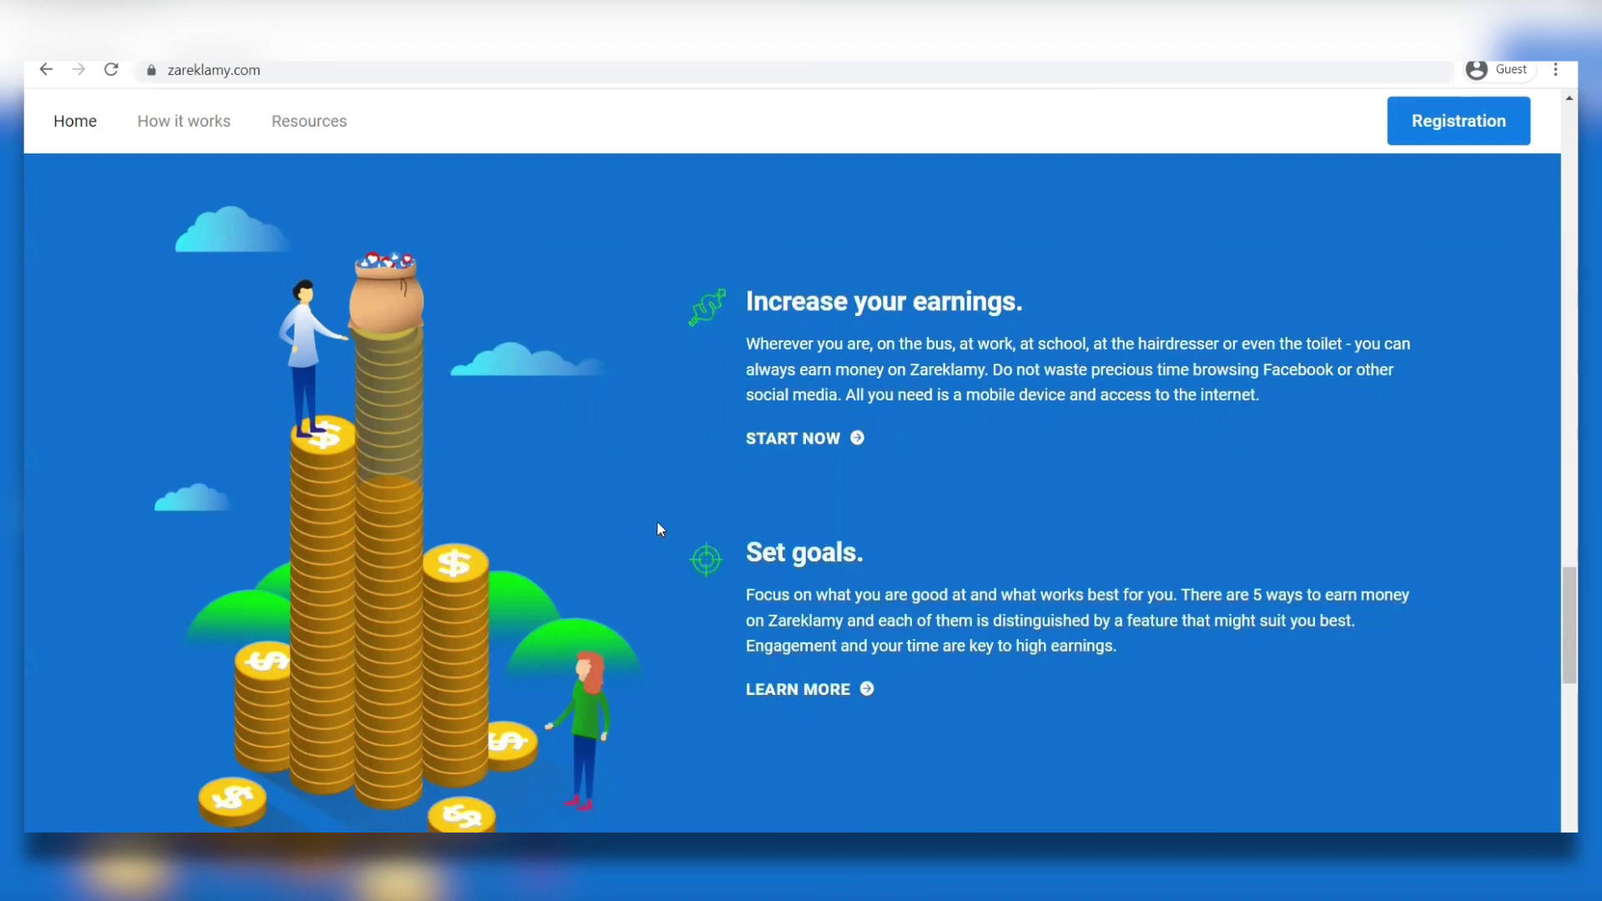
{"action": "scroll", "coordinate": [658, 529], "scroll_direction": "down", "scroll_amount": 1}
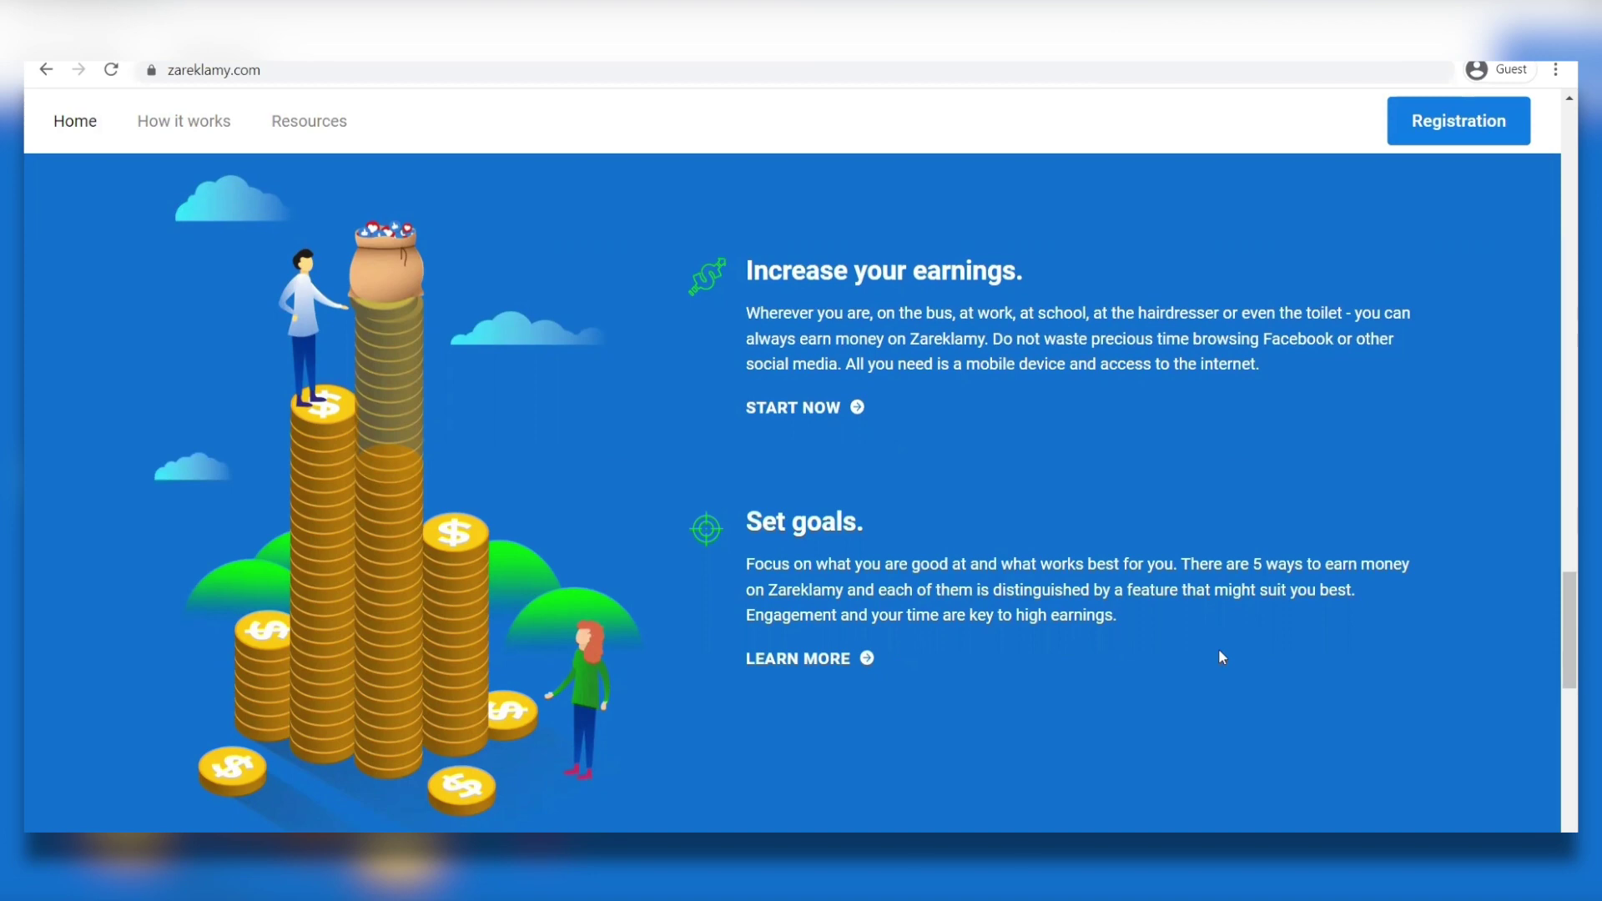
{"action": "scroll", "coordinate": [1220, 655], "scroll_direction": "down", "scroll_amount": 1}
{"action": "scroll", "coordinate": [1220, 656], "scroll_direction": "down", "scroll_amount": 1}
{"action": "scroll", "coordinate": [1220, 656], "scroll_direction": "down", "scroll_amount": 2}
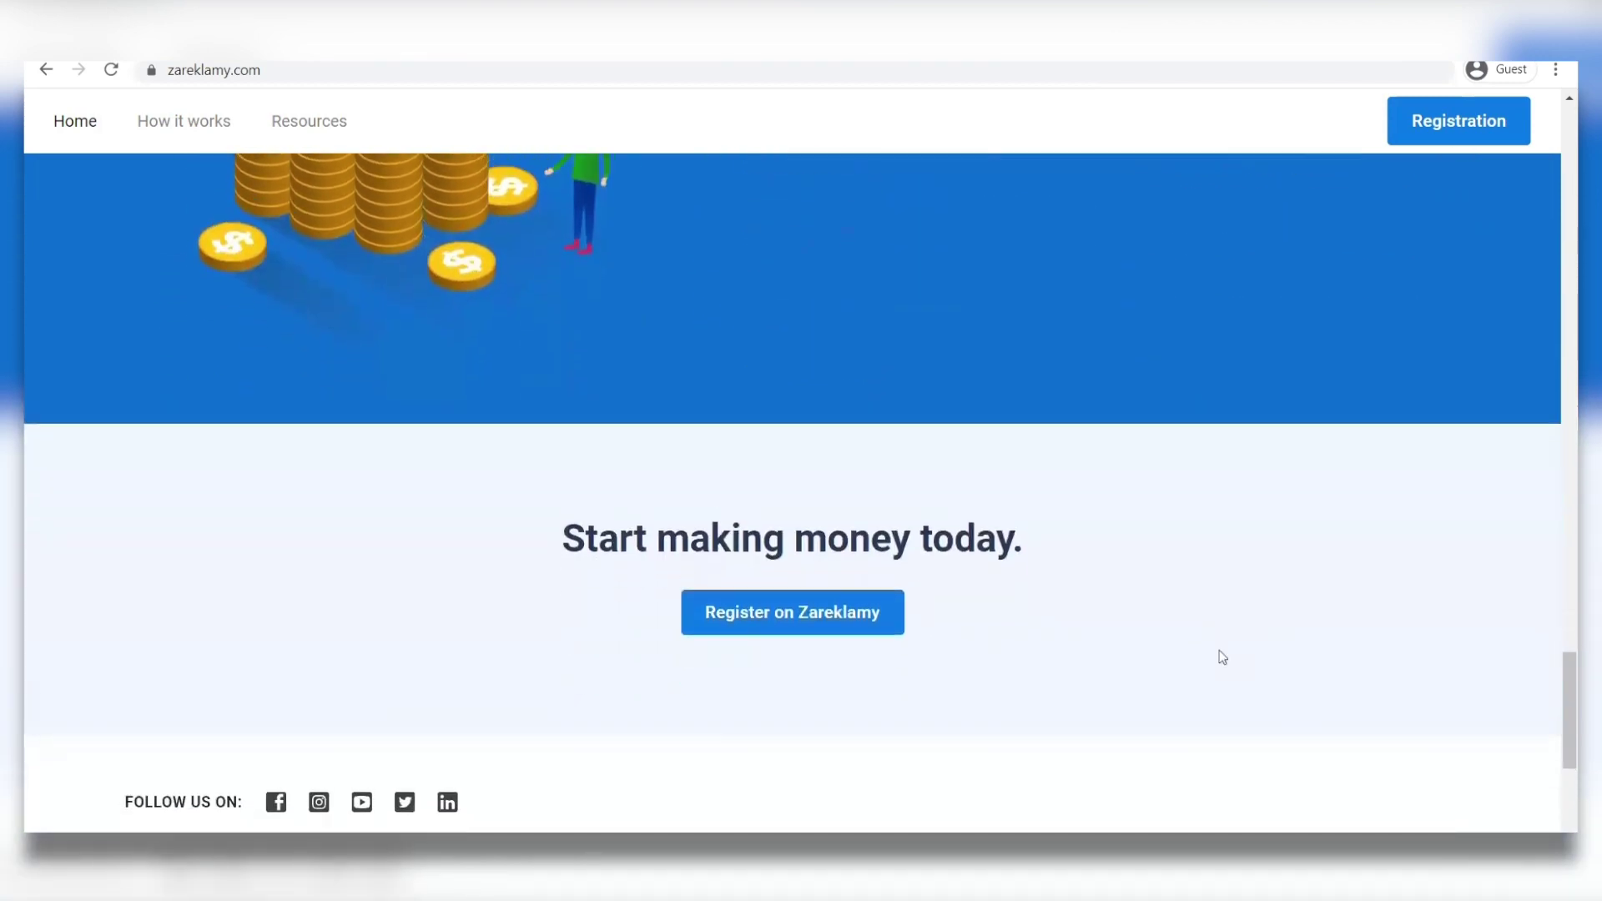
{"action": "scroll", "coordinate": [1220, 655], "scroll_direction": "up", "scroll_amount": 1}
{"action": "scroll", "coordinate": [1219, 655], "scroll_direction": "down", "scroll_amount": 1}
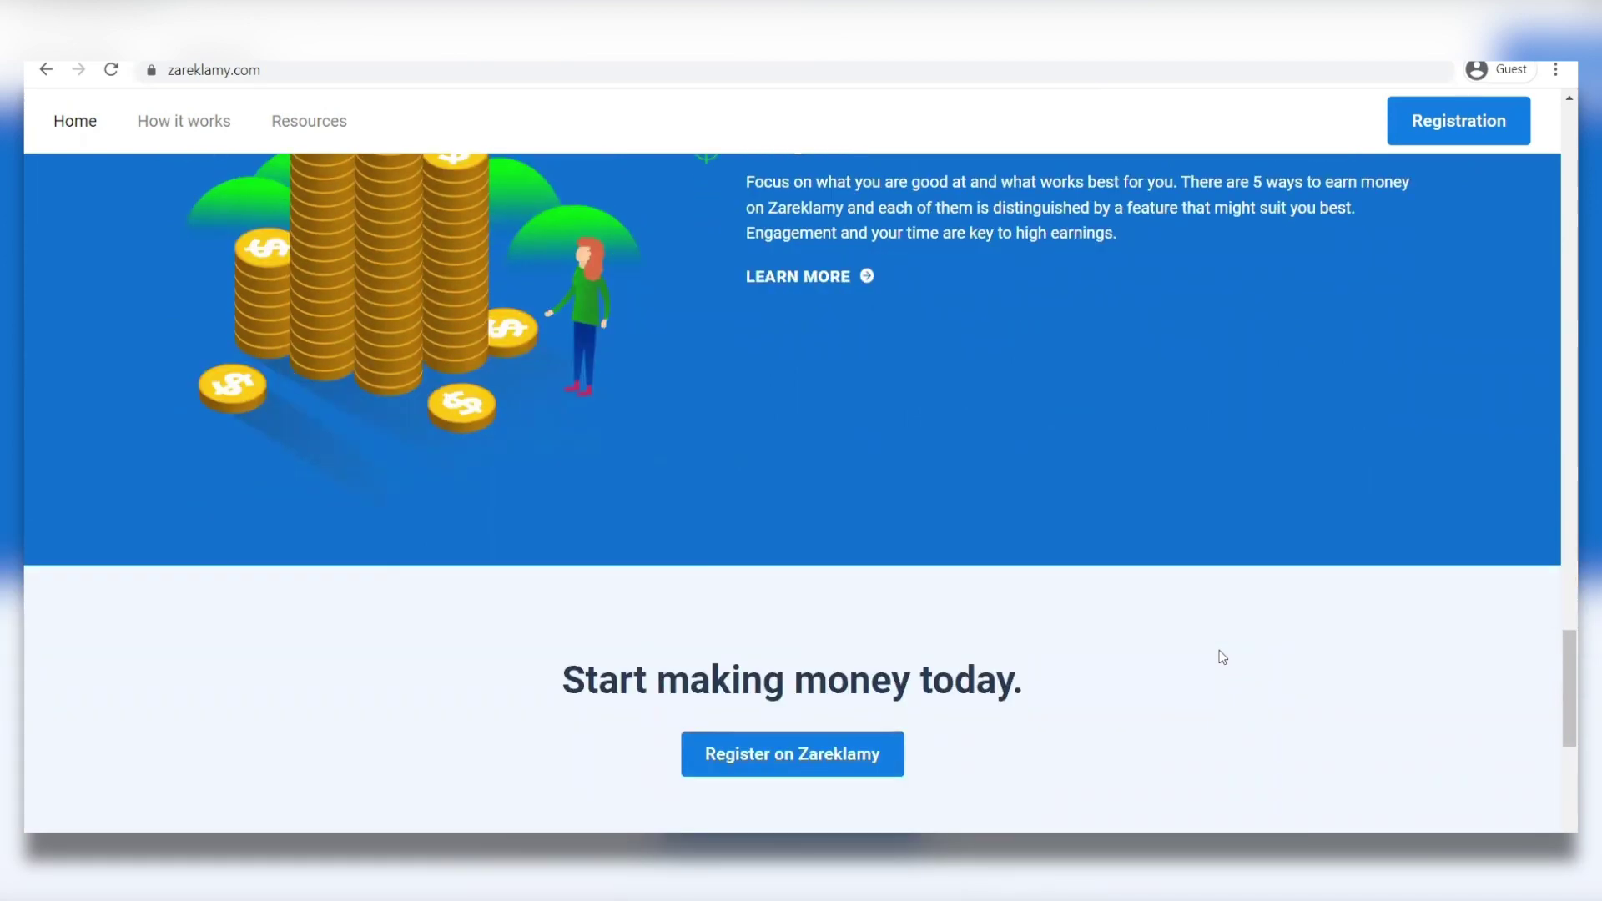
{"action": "scroll", "coordinate": [1175, 531], "scroll_direction": "down", "scroll_amount": 4}
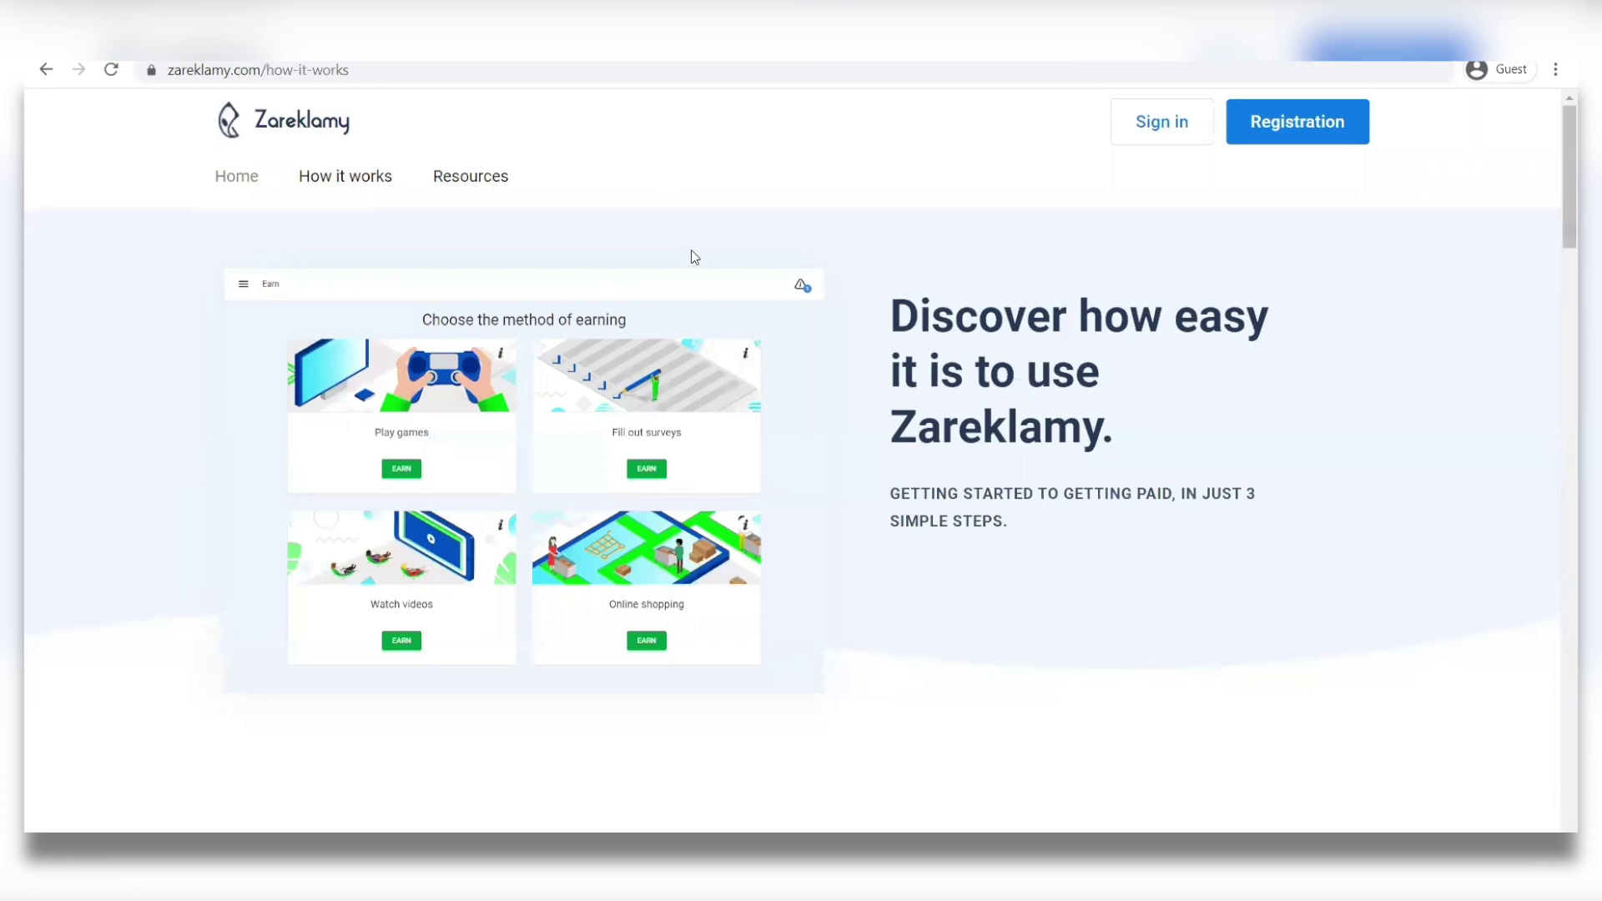
{"action": "scroll", "coordinate": [692, 257], "scroll_direction": "down", "scroll_amount": 1}
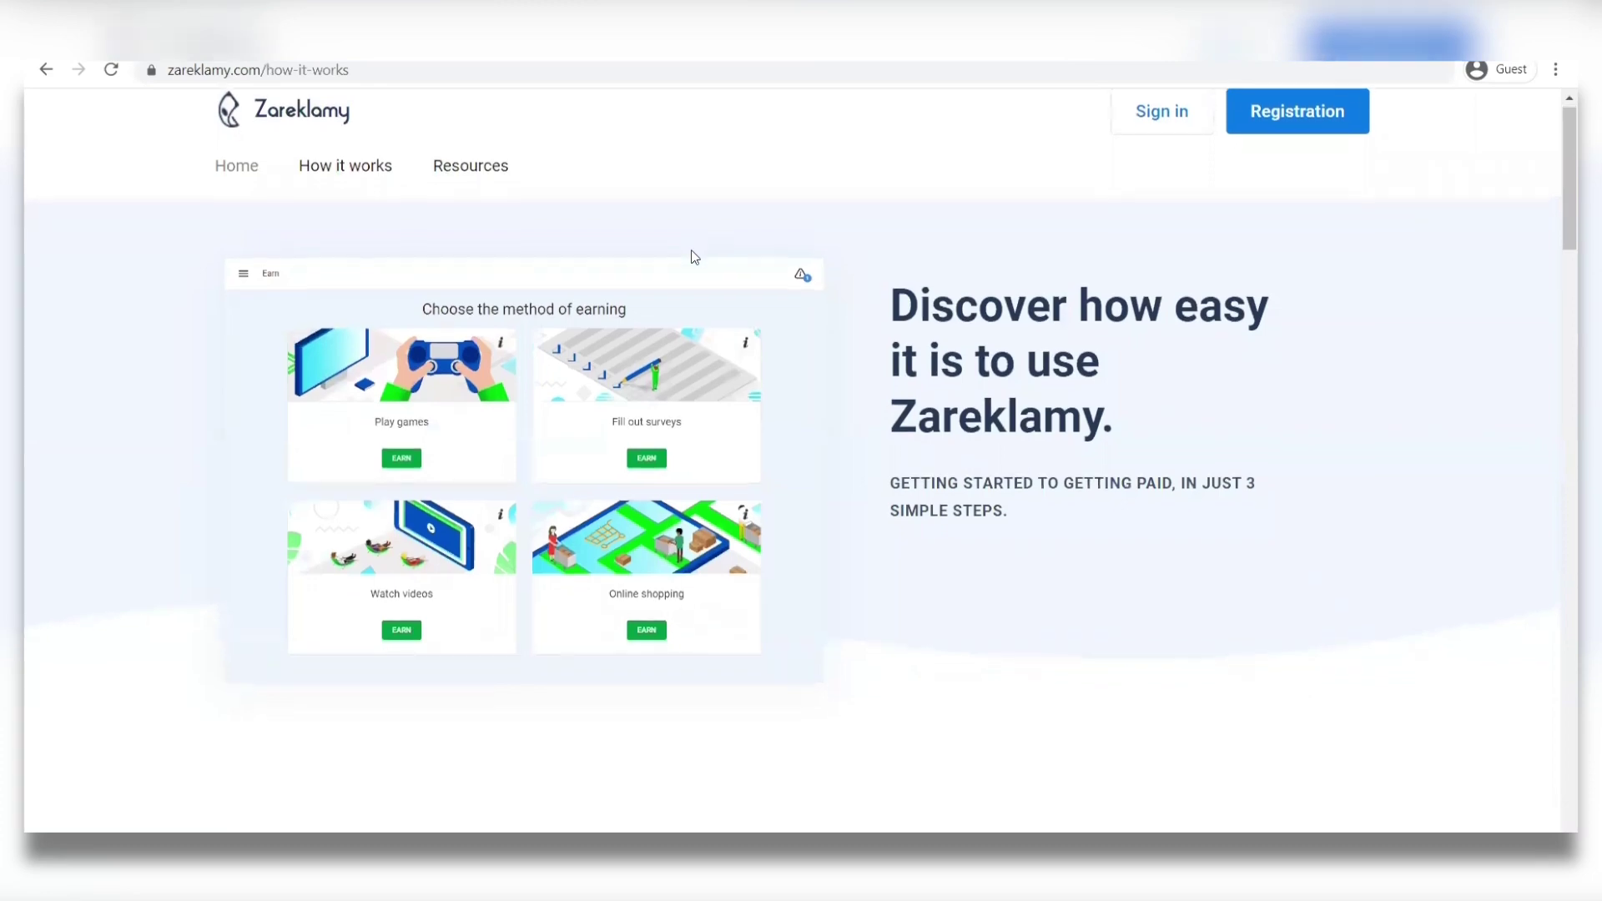
{"action": "scroll", "coordinate": [692, 257], "scroll_direction": "down", "scroll_amount": 1}
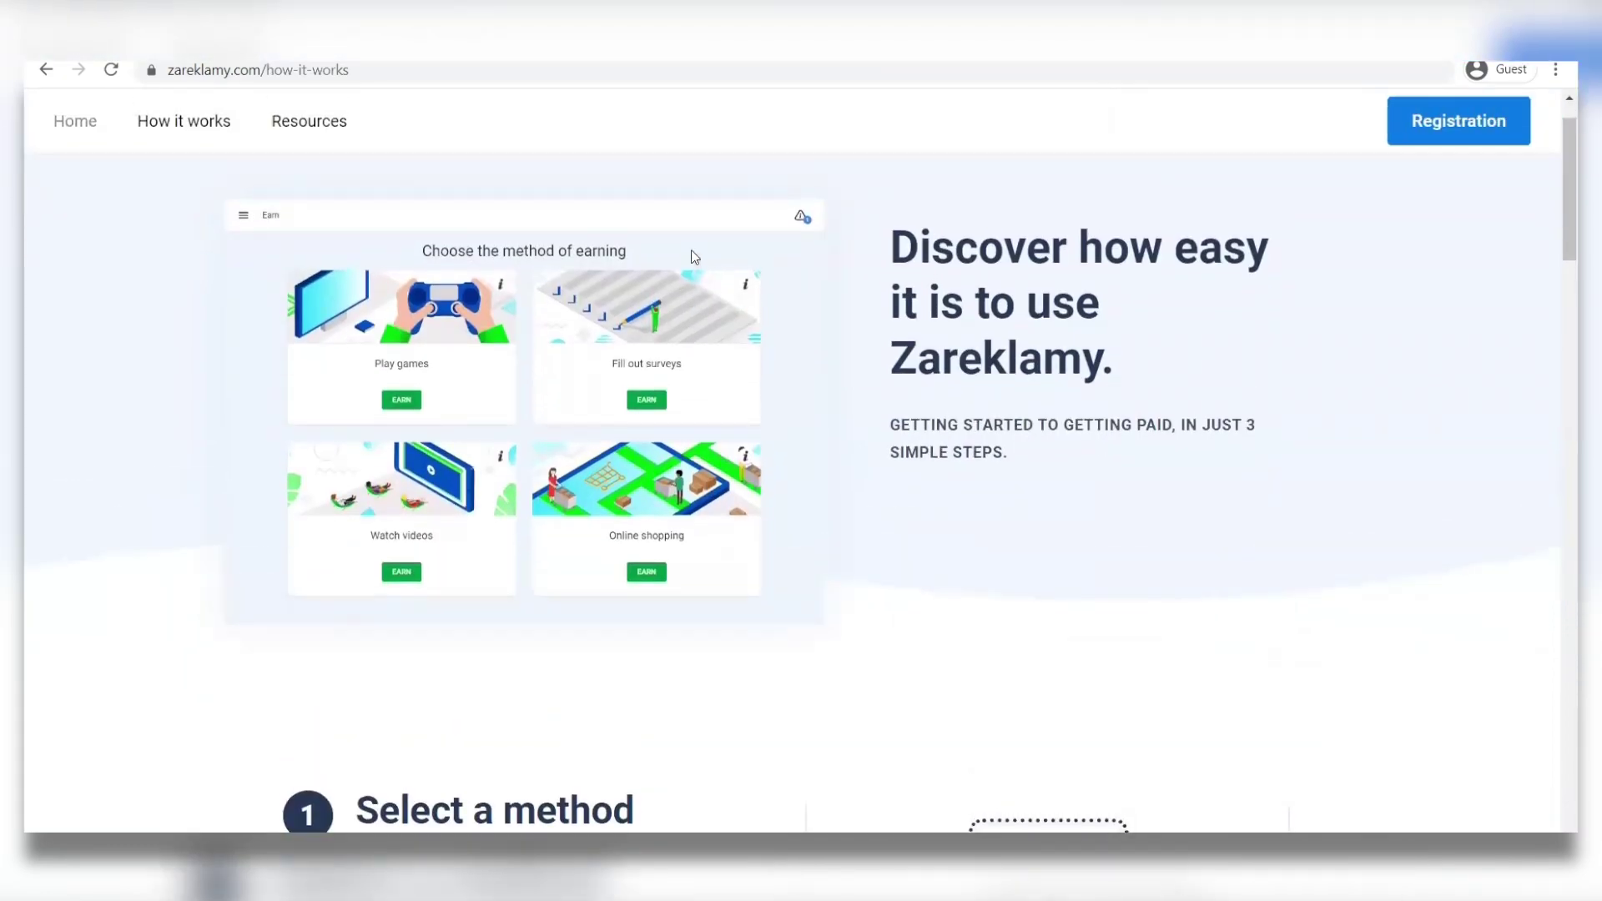
{"action": "scroll", "coordinate": [692, 256], "scroll_direction": "down", "scroll_amount": 2}
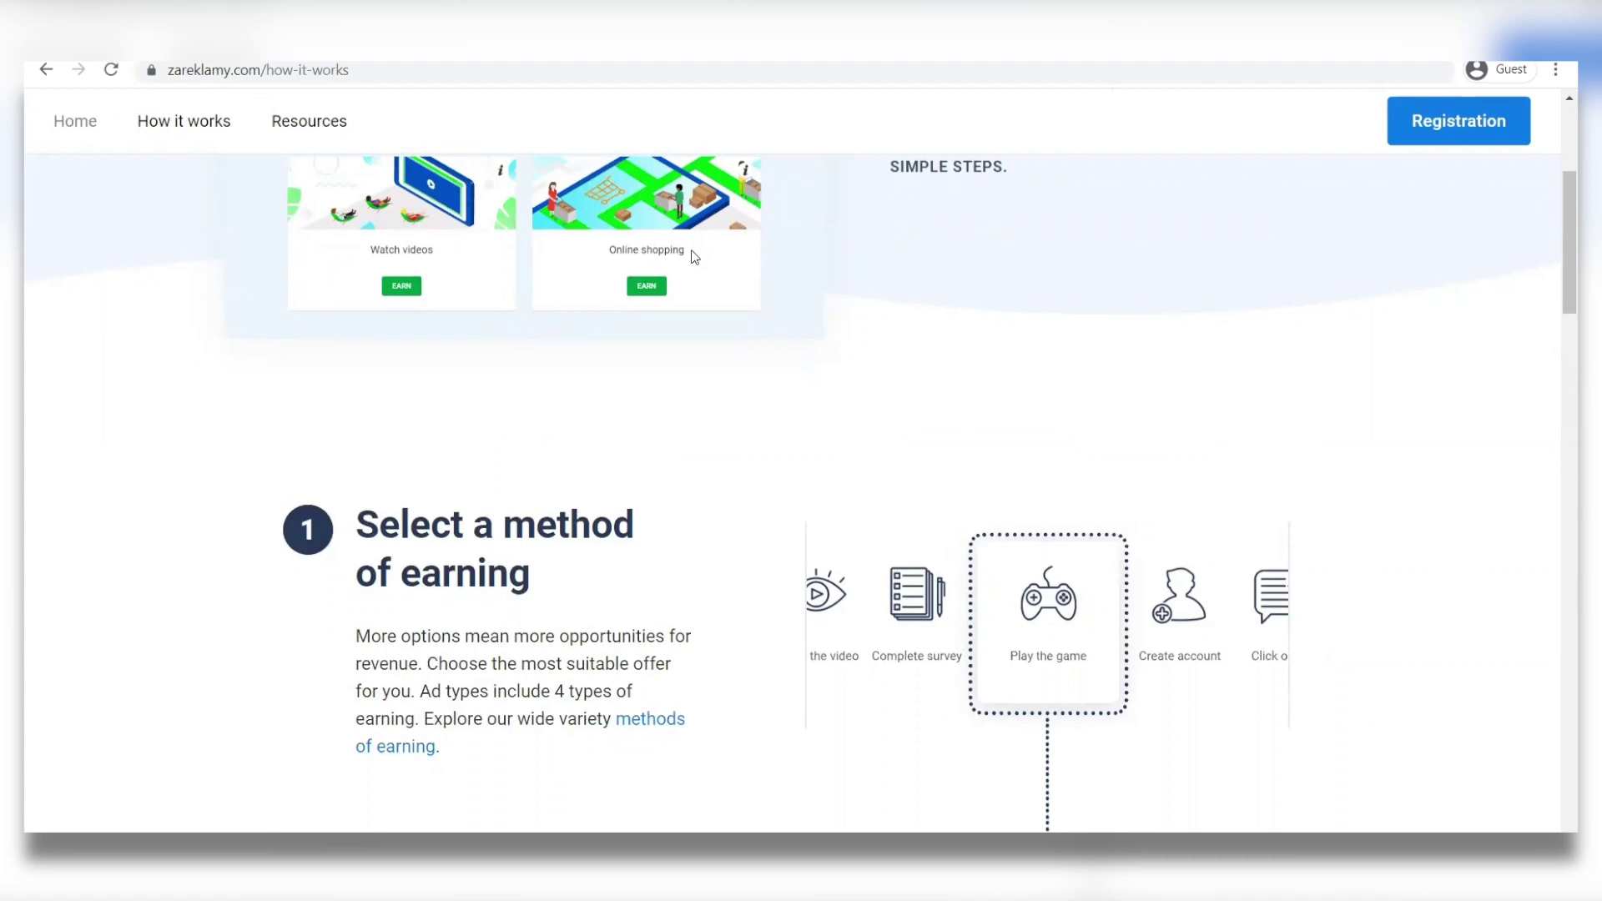
{"action": "scroll", "coordinate": [692, 256], "scroll_direction": "down", "scroll_amount": 2}
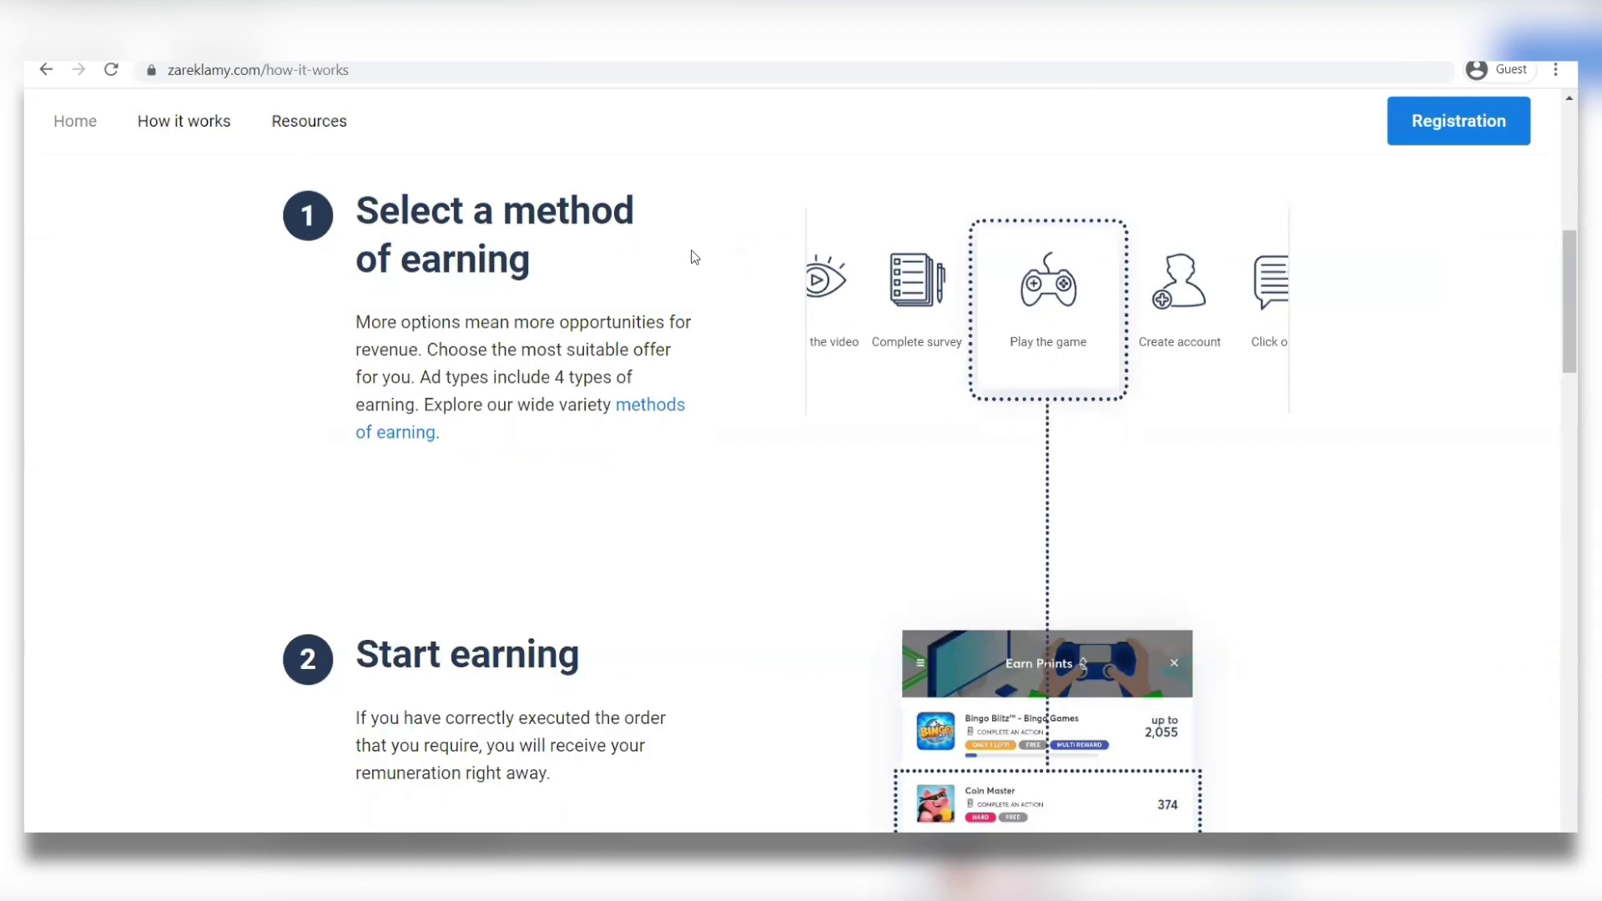
{"action": "scroll", "coordinate": [691, 257], "scroll_direction": "down", "scroll_amount": 4}
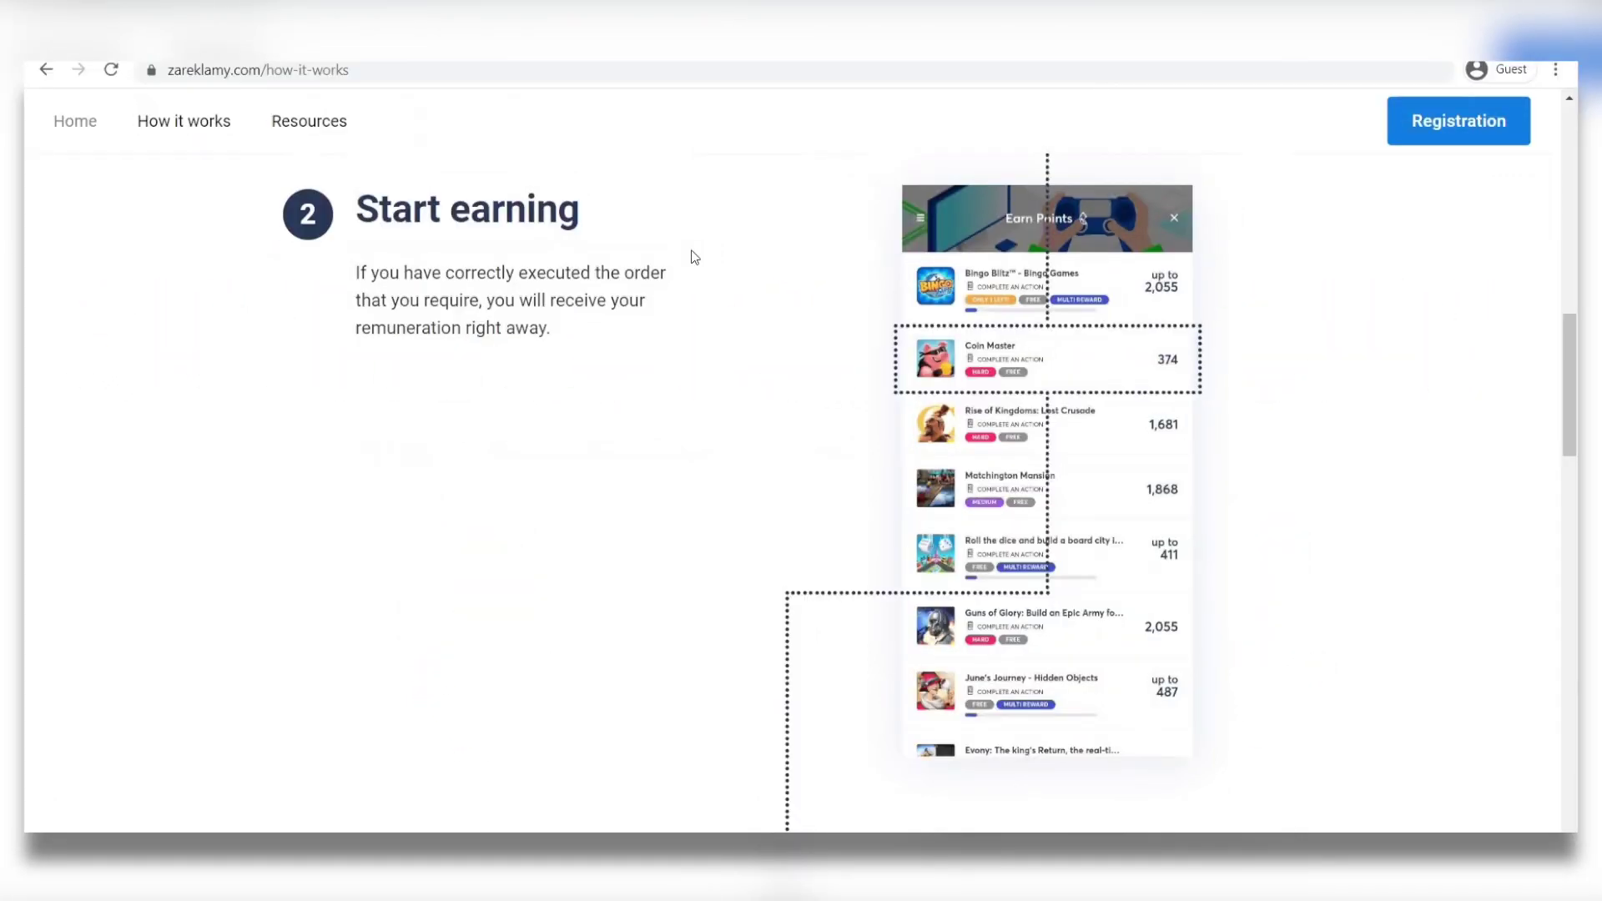
{"action": "scroll", "coordinate": [690, 256], "scroll_direction": "down", "scroll_amount": 3}
{"action": "scroll", "coordinate": [691, 256], "scroll_direction": "down", "scroll_amount": 3}
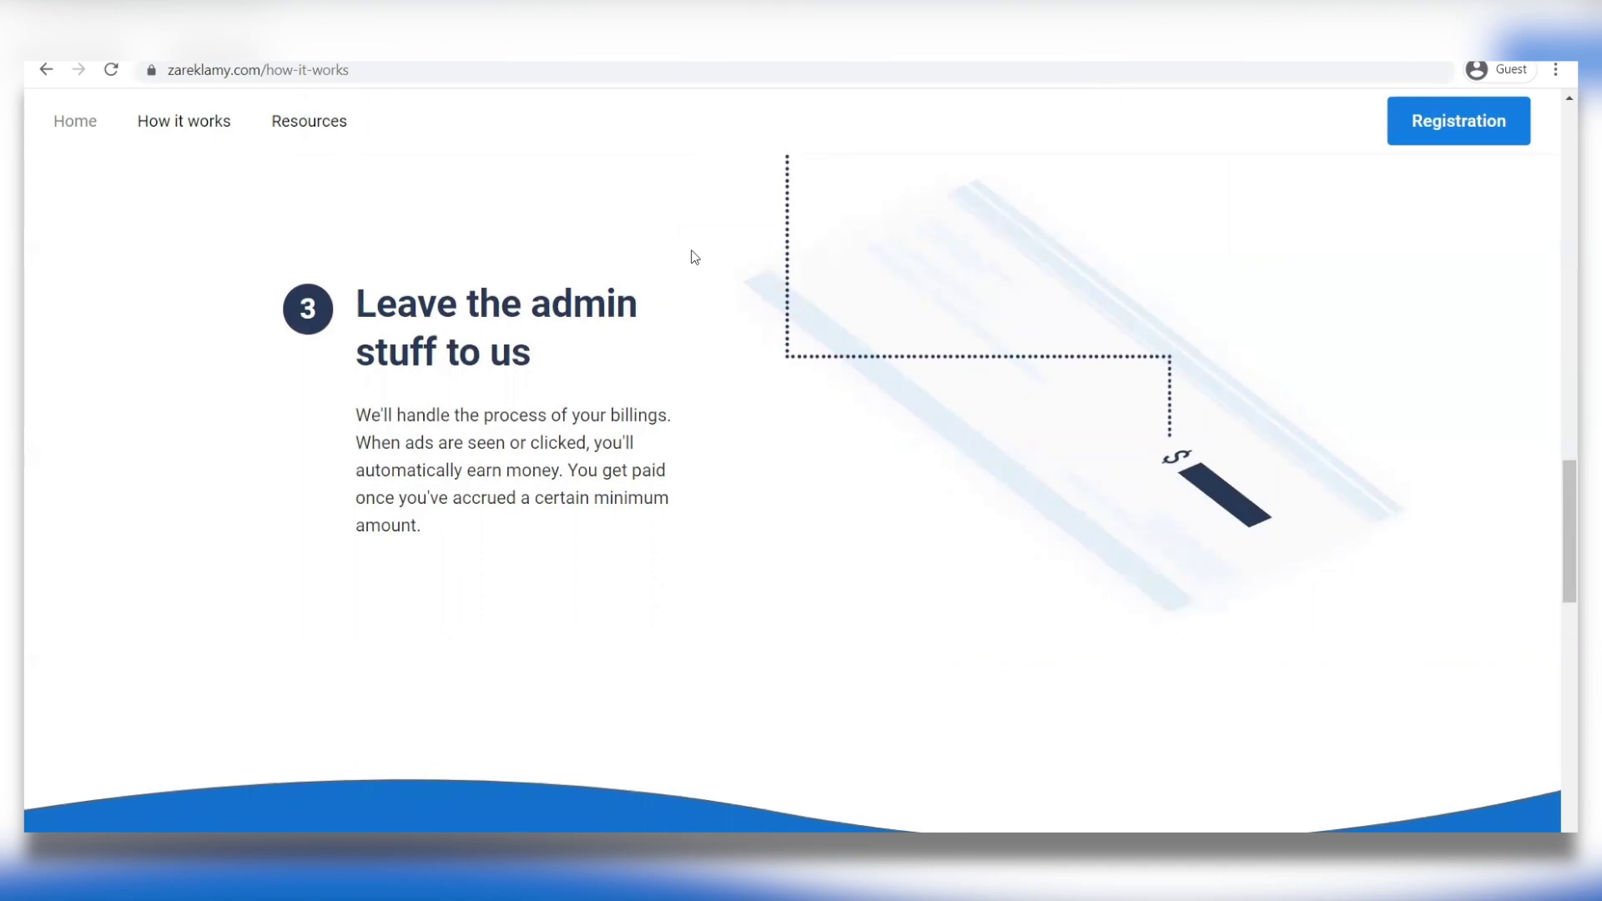
{"action": "scroll", "coordinate": [693, 257], "scroll_direction": "down", "scroll_amount": 5}
Open the Resources page to show the Playing games and Filling out surveys cards
{"action": "left_click", "coordinate": [805, 545]}
{"action": "scroll", "coordinate": [804, 546], "scroll_direction": "down", "scroll_amount": 1}
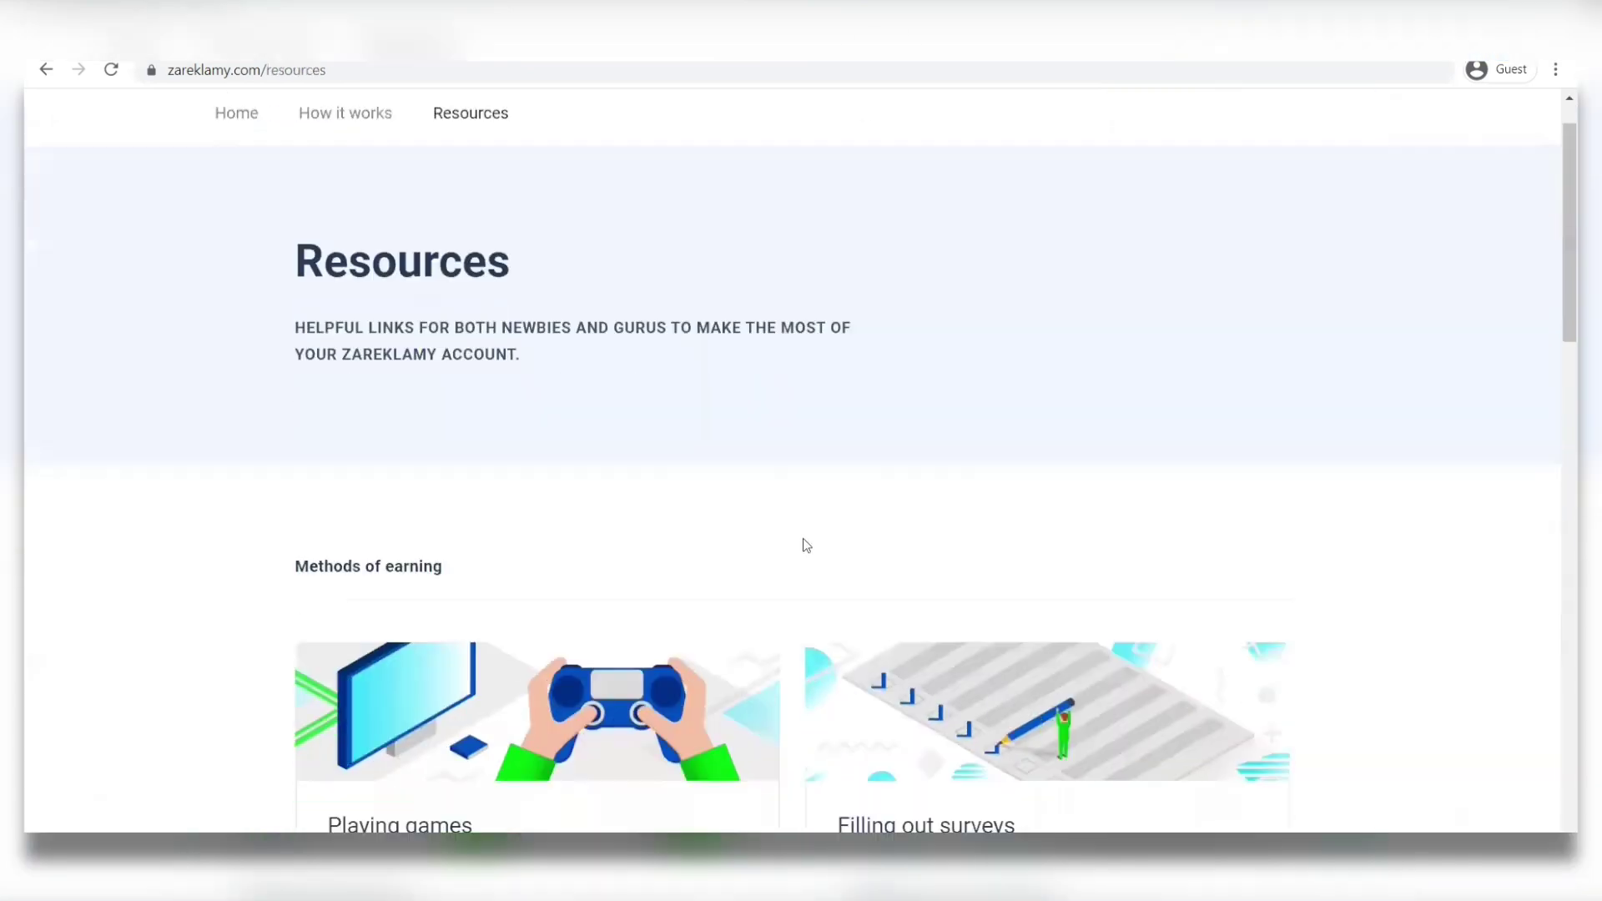
{"action": "scroll", "coordinate": [805, 547], "scroll_direction": "down", "scroll_amount": 1}
{"action": "scroll", "coordinate": [805, 545], "scroll_direction": "down", "scroll_amount": 1}
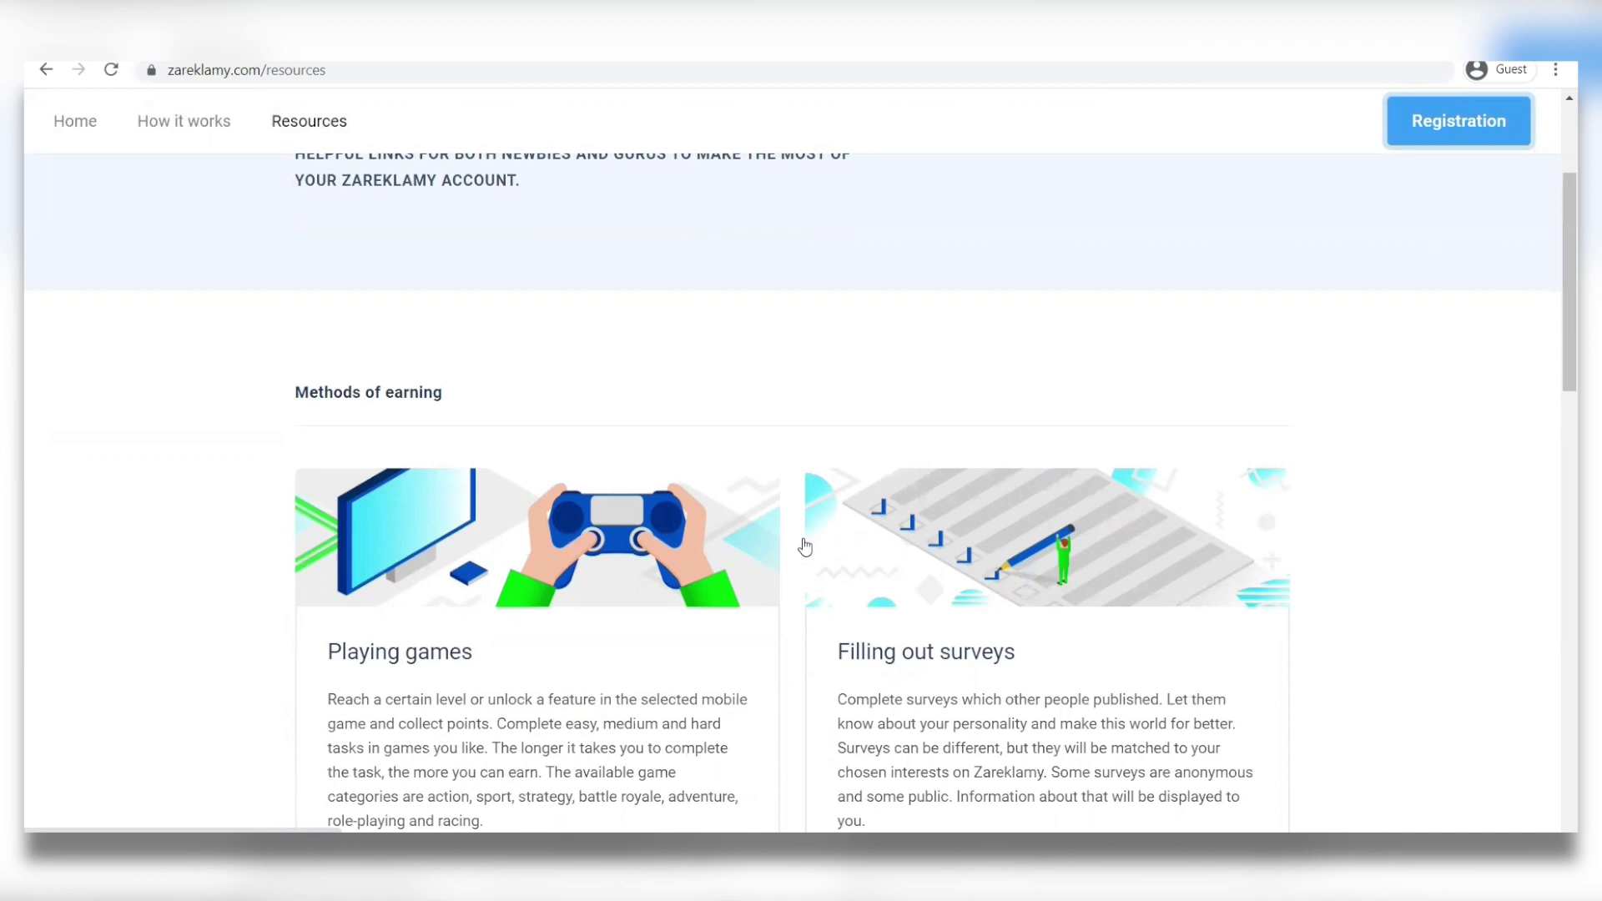
{"action": "scroll", "coordinate": [804, 548], "scroll_direction": "down", "scroll_amount": 1}
{"action": "scroll", "coordinate": [805, 546], "scroll_direction": "down", "scroll_amount": 1}
{"action": "scroll", "coordinate": [804, 548], "scroll_direction": "down", "scroll_amount": 1}
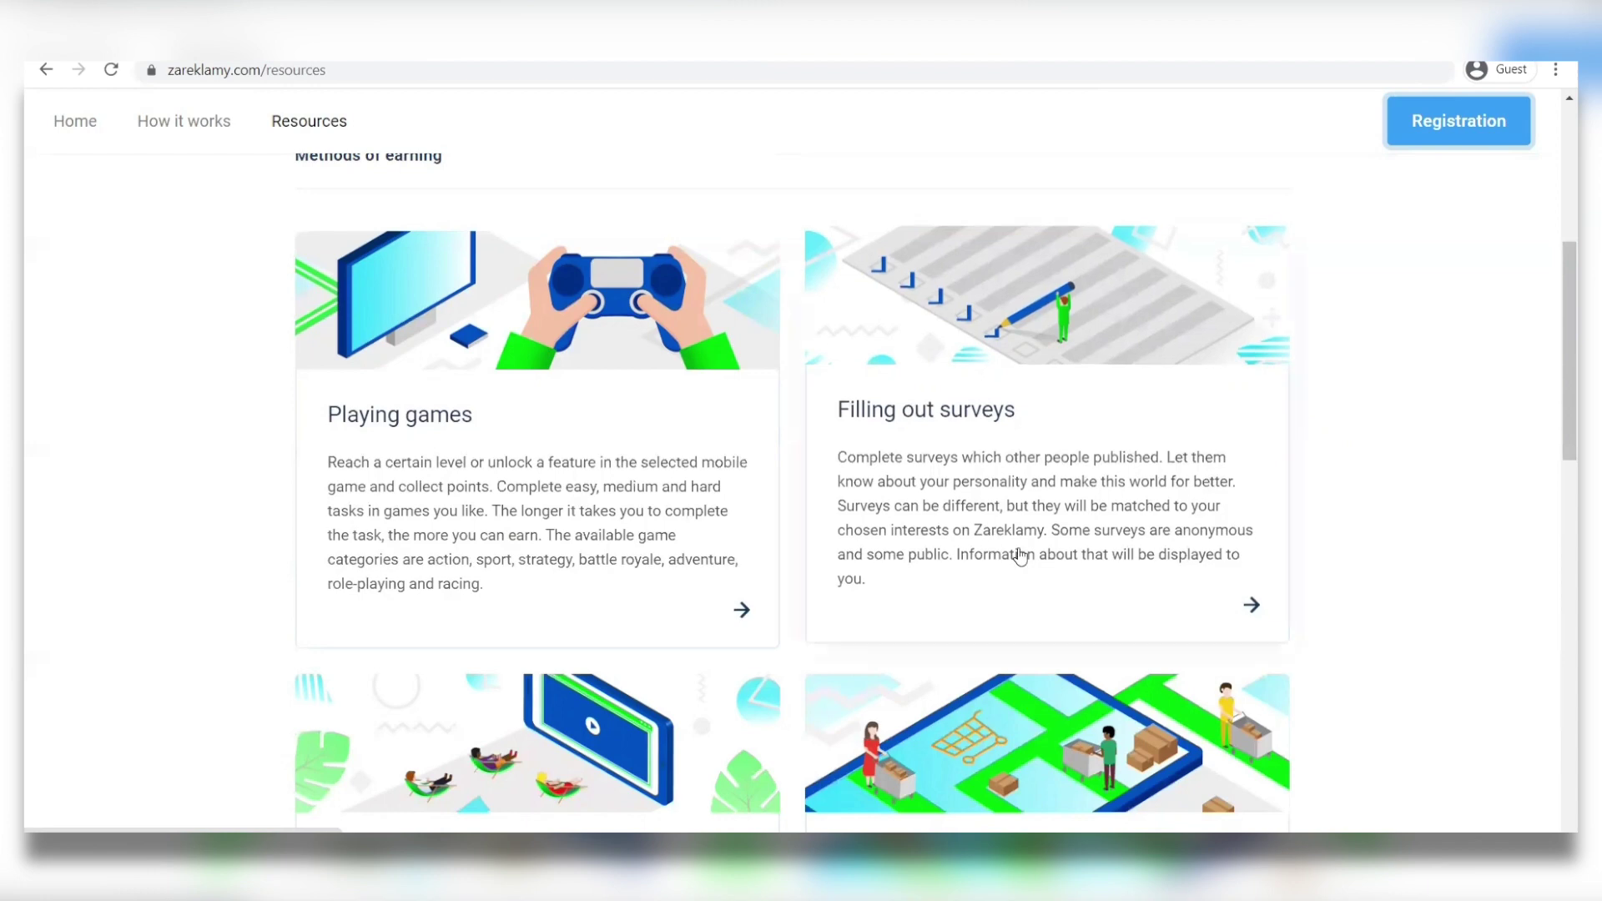
{"action": "scroll", "coordinate": [1282, 579], "scroll_direction": "down", "scroll_amount": 1}
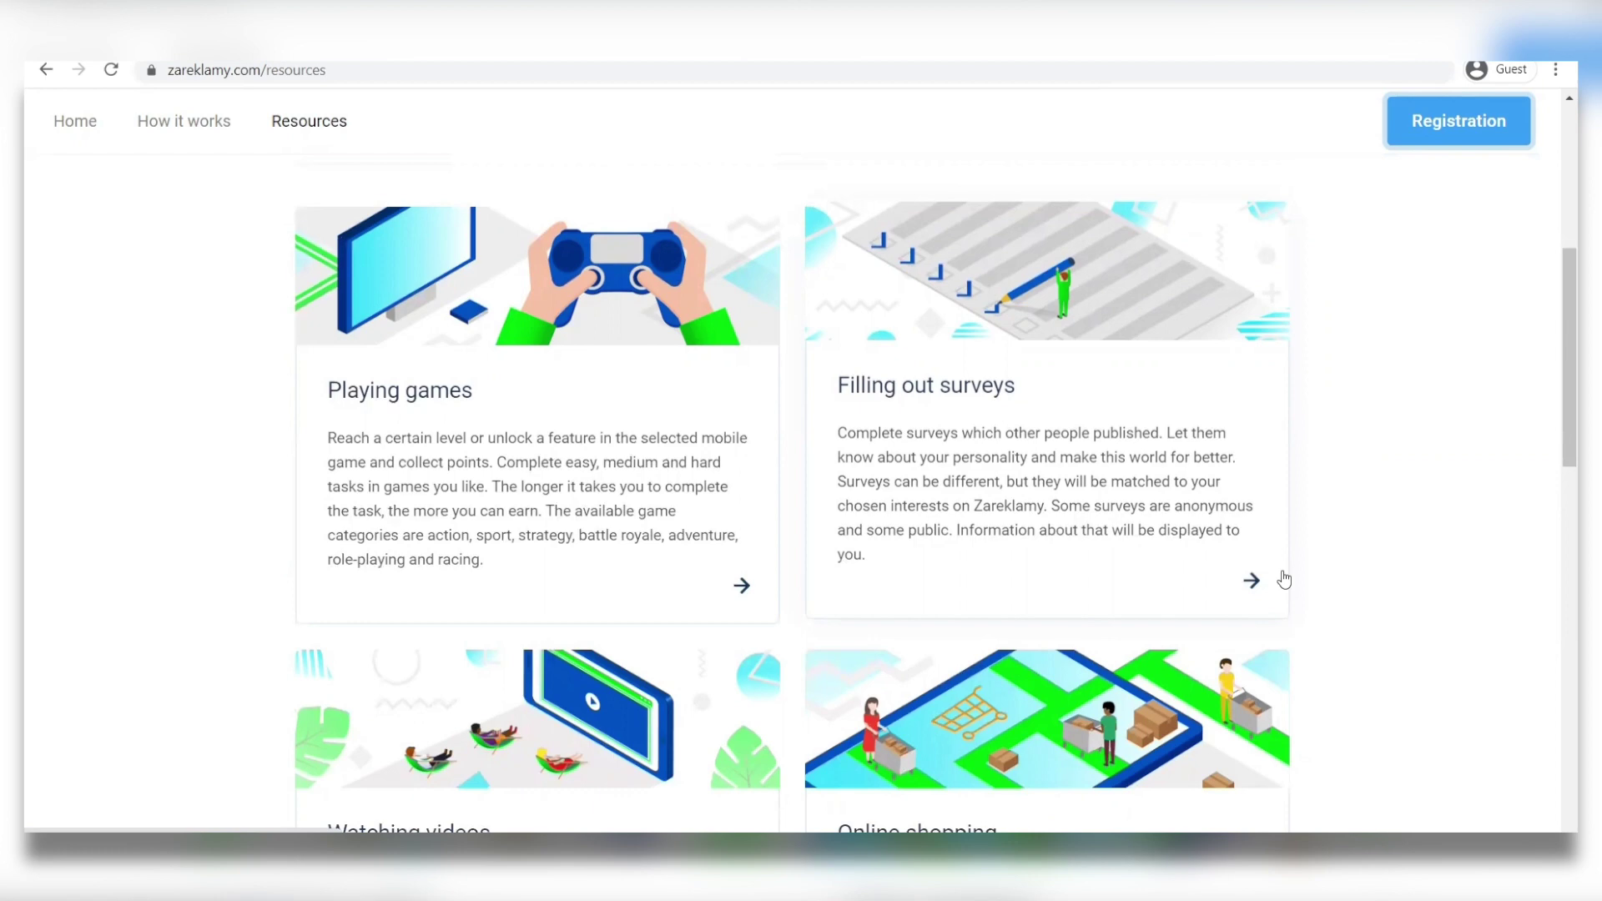
{"action": "scroll", "coordinate": [1283, 578], "scroll_direction": "down", "scroll_amount": 2}
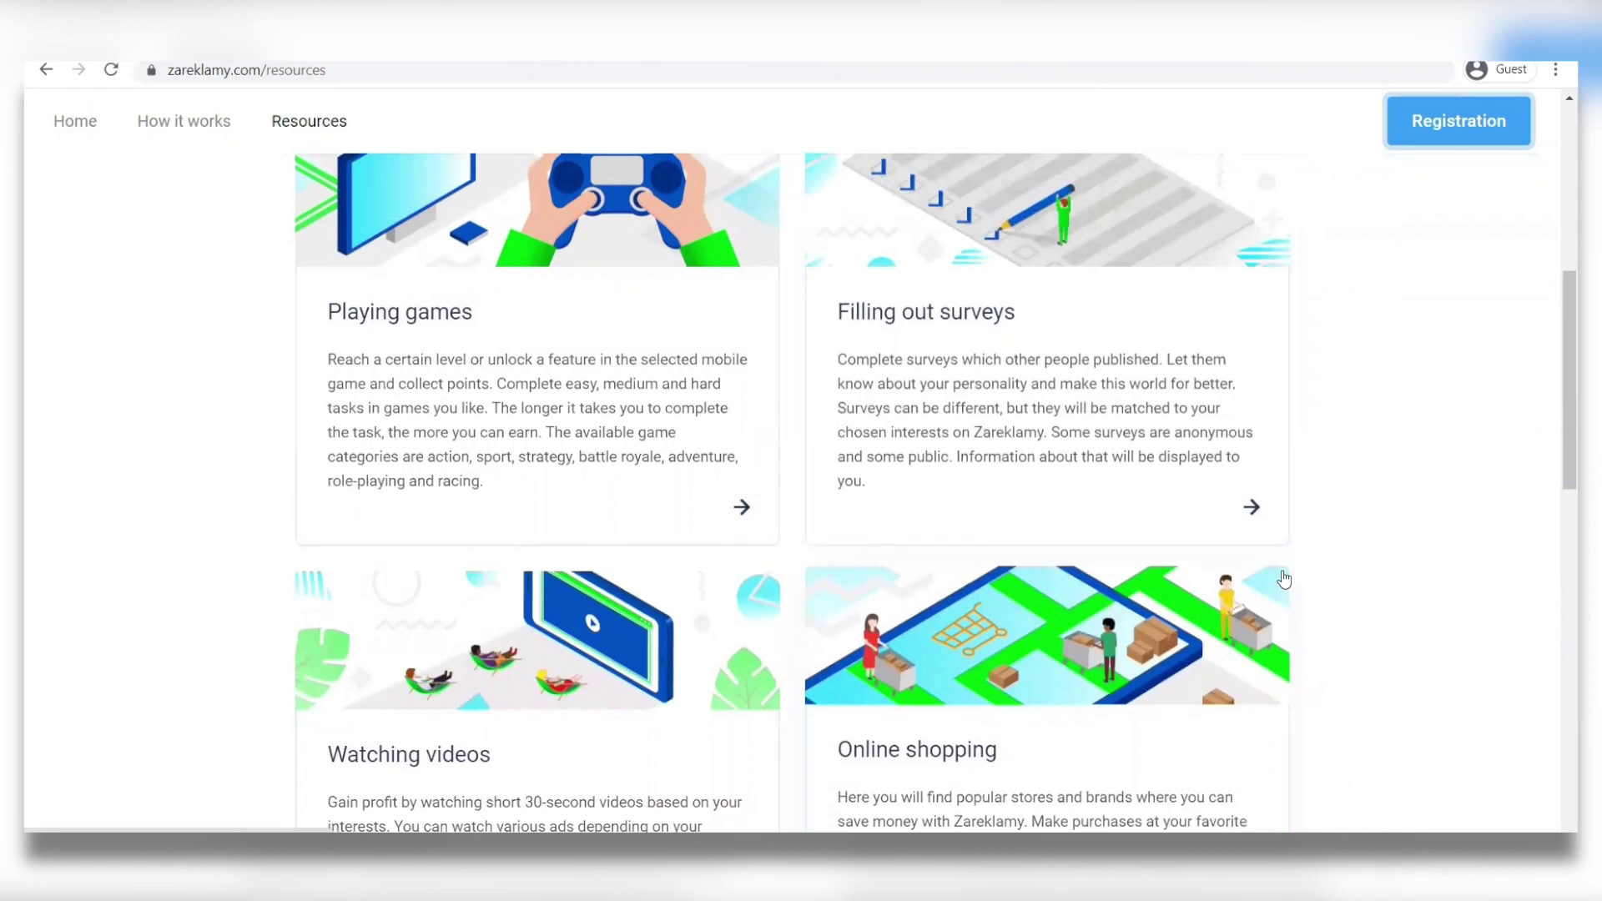
{"action": "scroll", "coordinate": [1283, 578], "scroll_direction": "down", "scroll_amount": 2}
{"action": "scroll", "coordinate": [1282, 578], "scroll_direction": "down", "scroll_amount": 2}
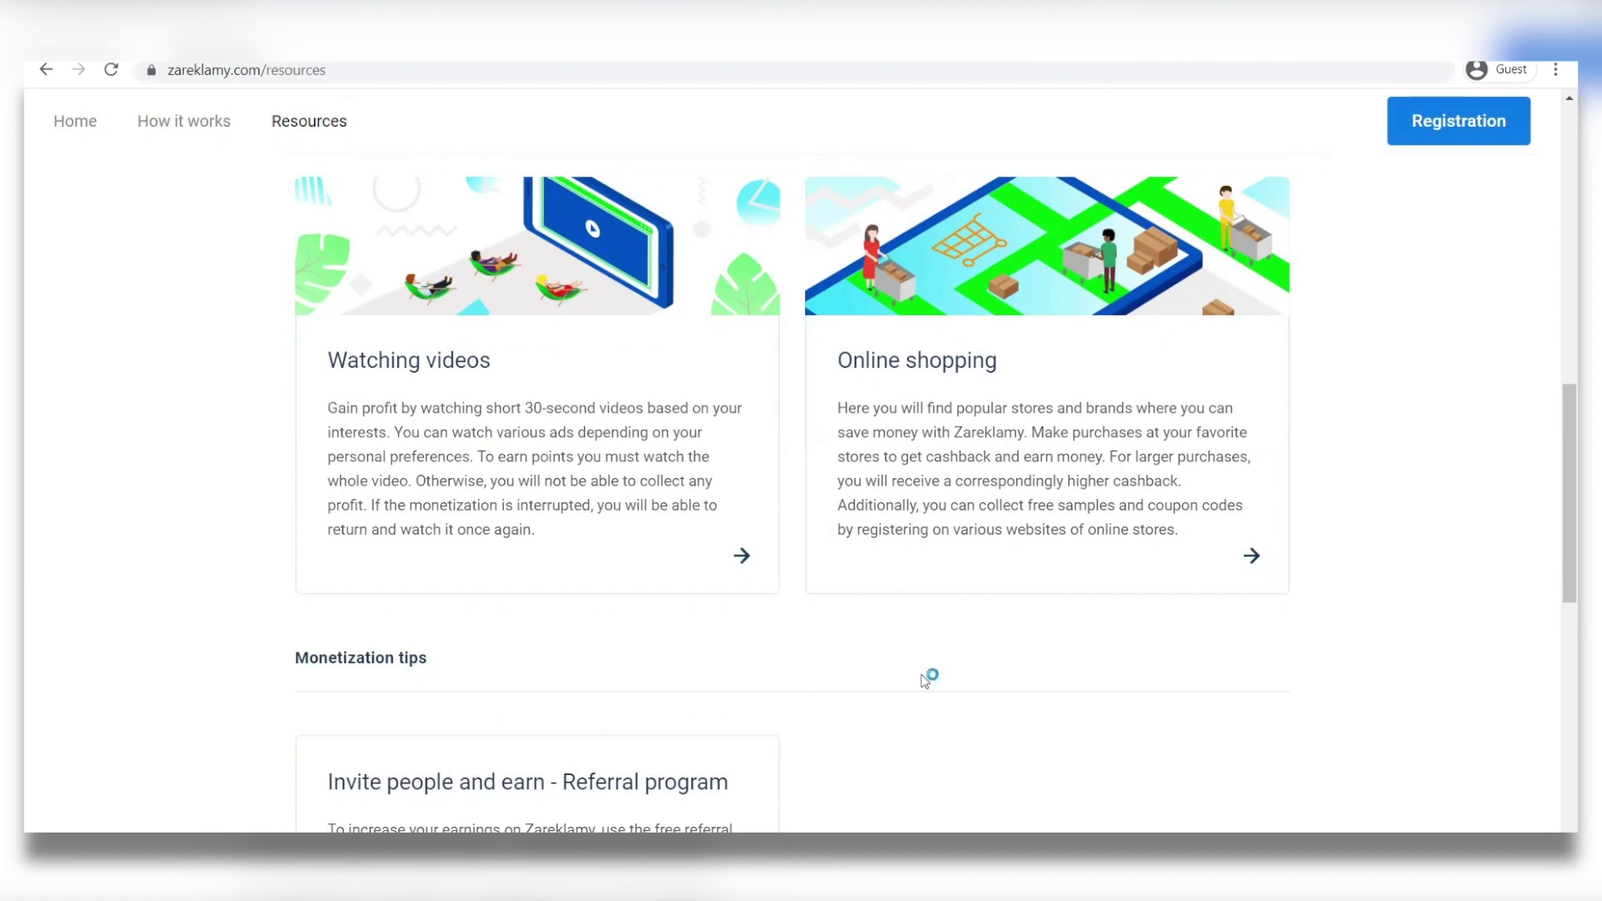
{"action": "scroll", "coordinate": [922, 681], "scroll_direction": "down", "scroll_amount": 1}
{"action": "scroll", "coordinate": [922, 681], "scroll_direction": "up", "scroll_amount": 1}
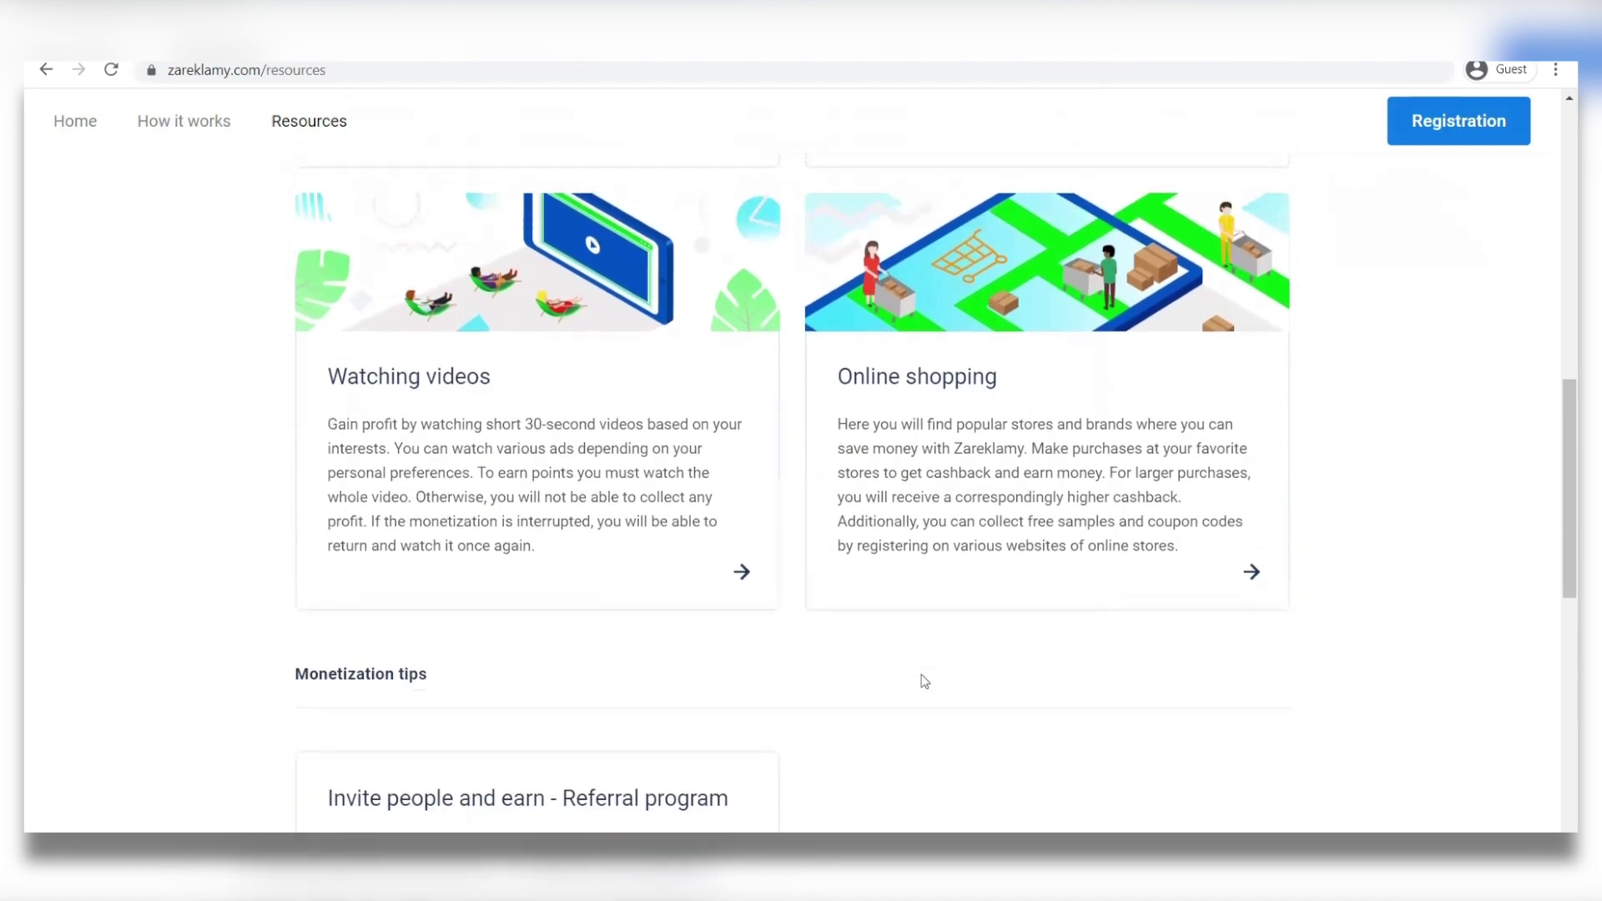
{"action": "scroll", "coordinate": [923, 682], "scroll_direction": "up", "scroll_amount": 1}
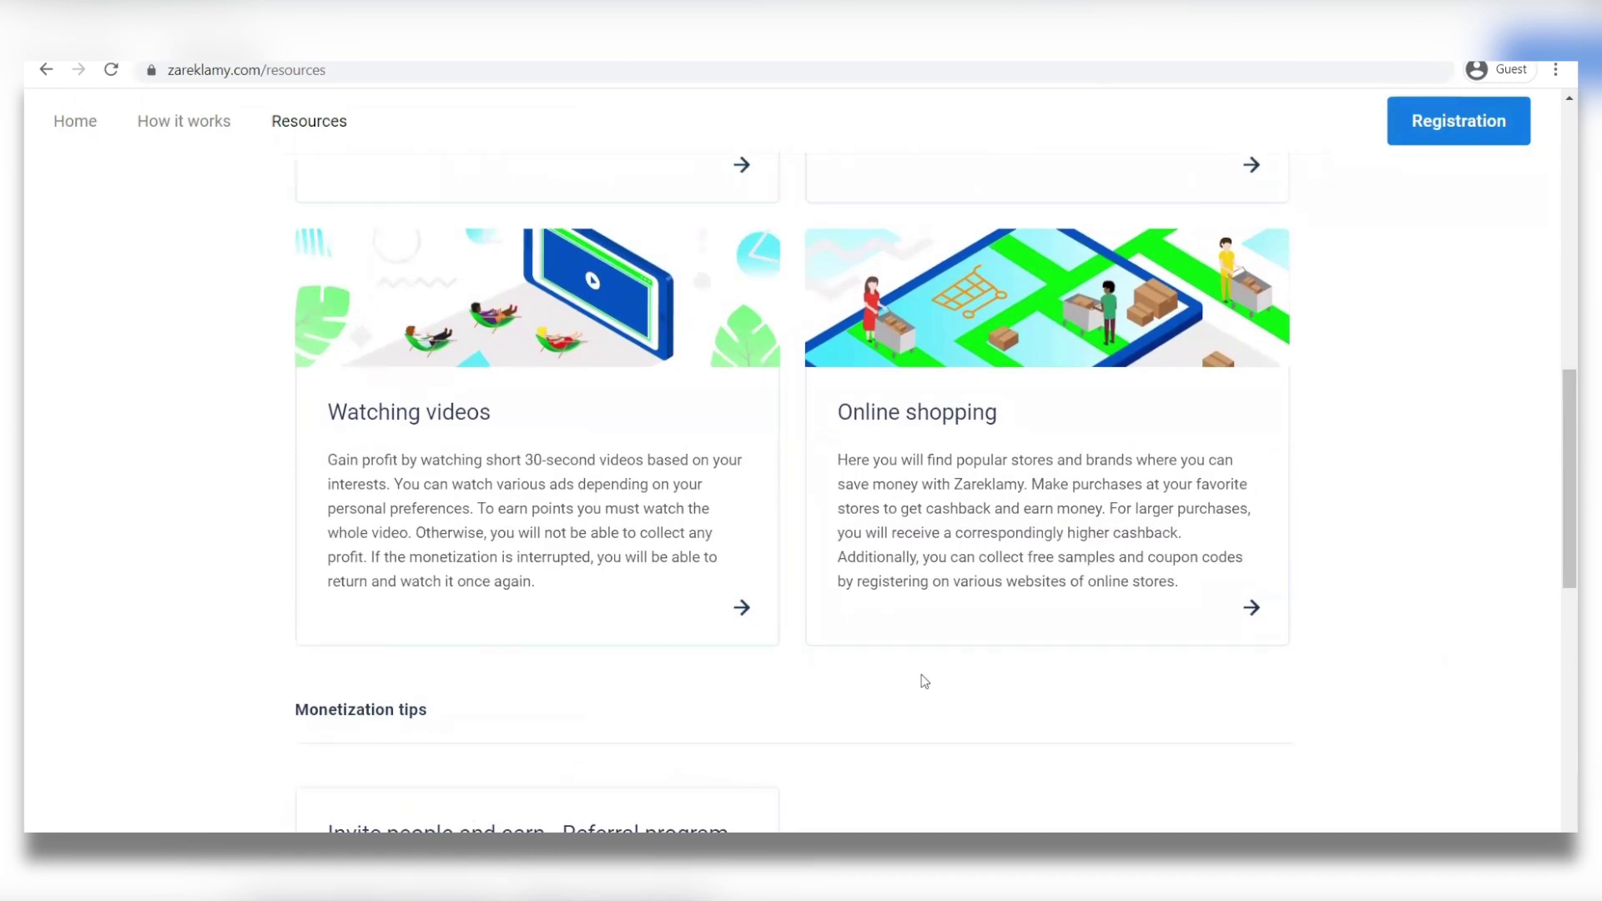
{"action": "scroll", "coordinate": [922, 681], "scroll_direction": "down", "scroll_amount": 1}
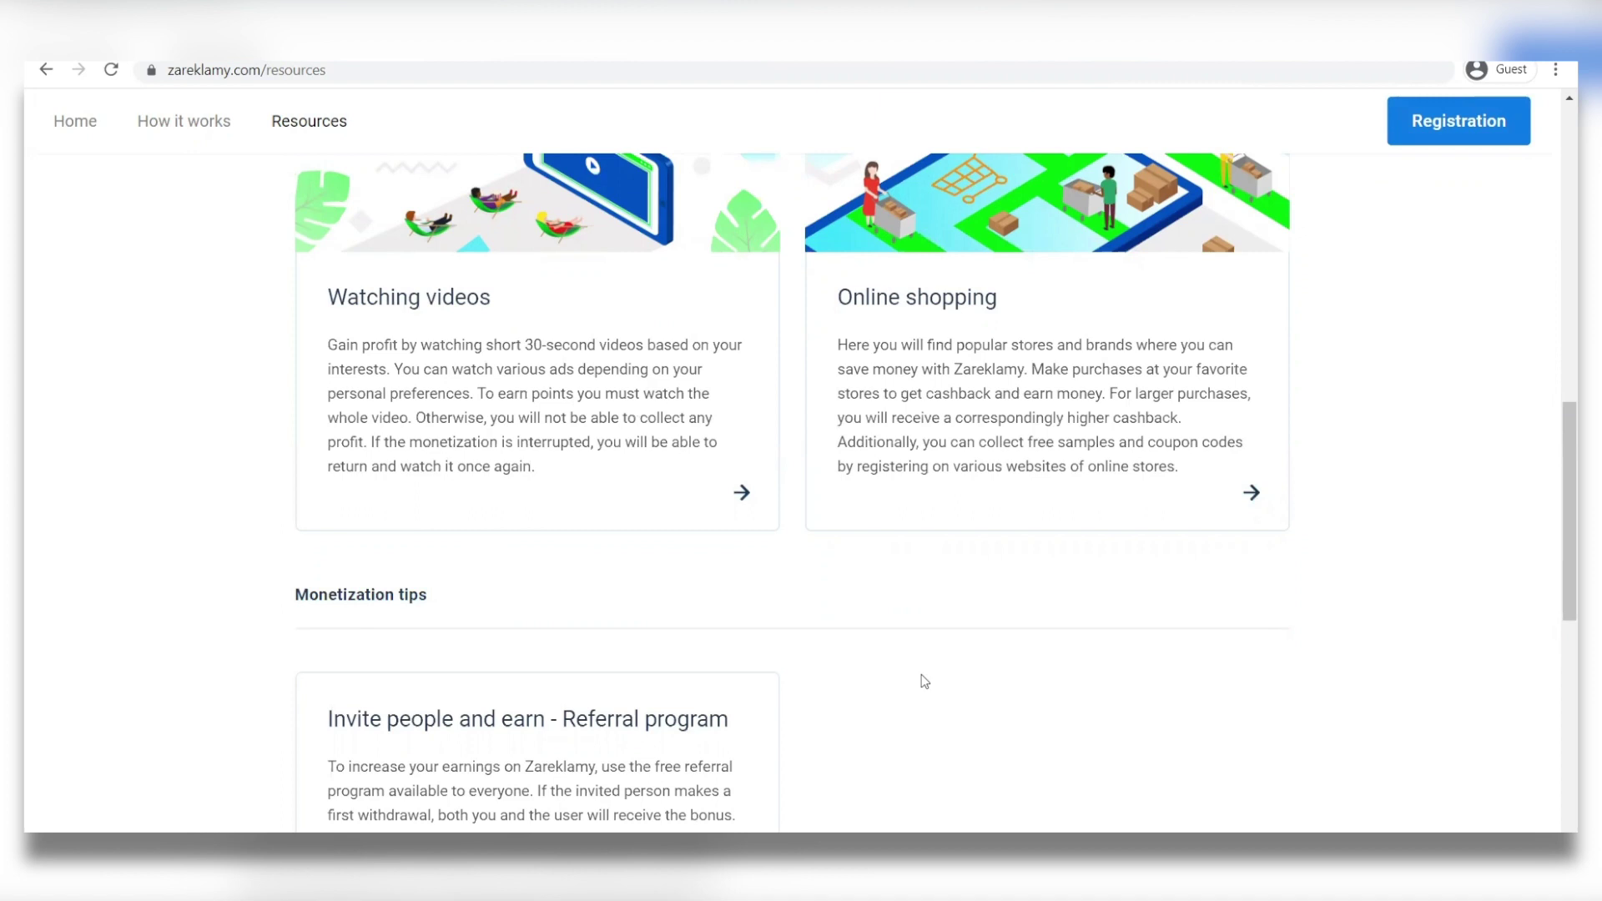
{"action": "scroll", "coordinate": [921, 674], "scroll_direction": "down", "scroll_amount": 2}
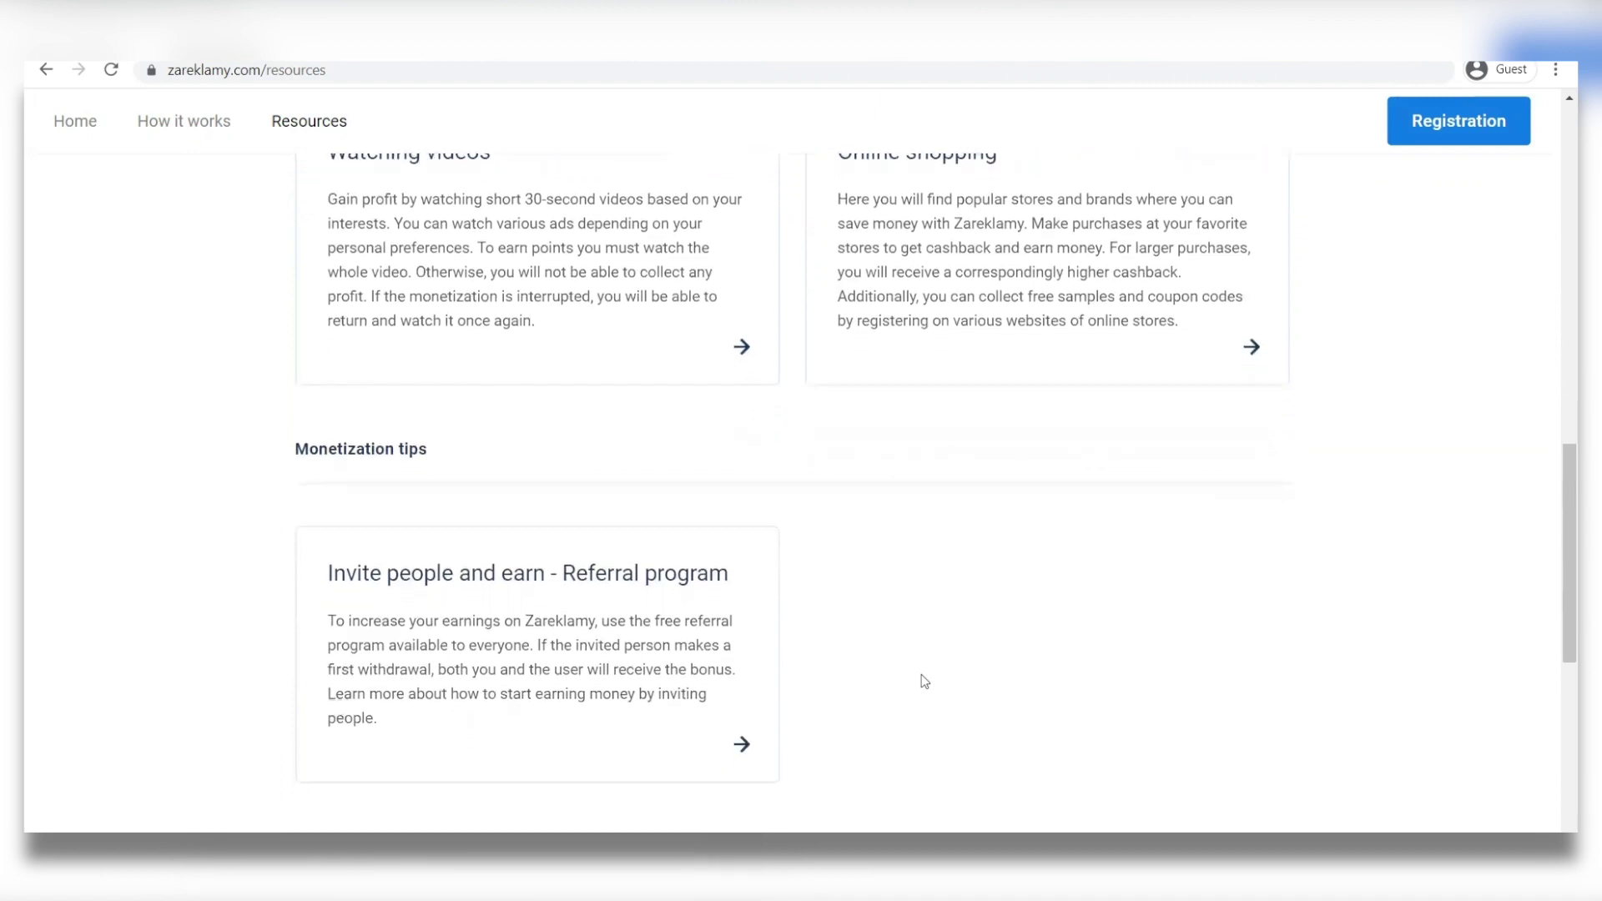
{"action": "scroll", "coordinate": [922, 680], "scroll_direction": "down", "scroll_amount": 1}
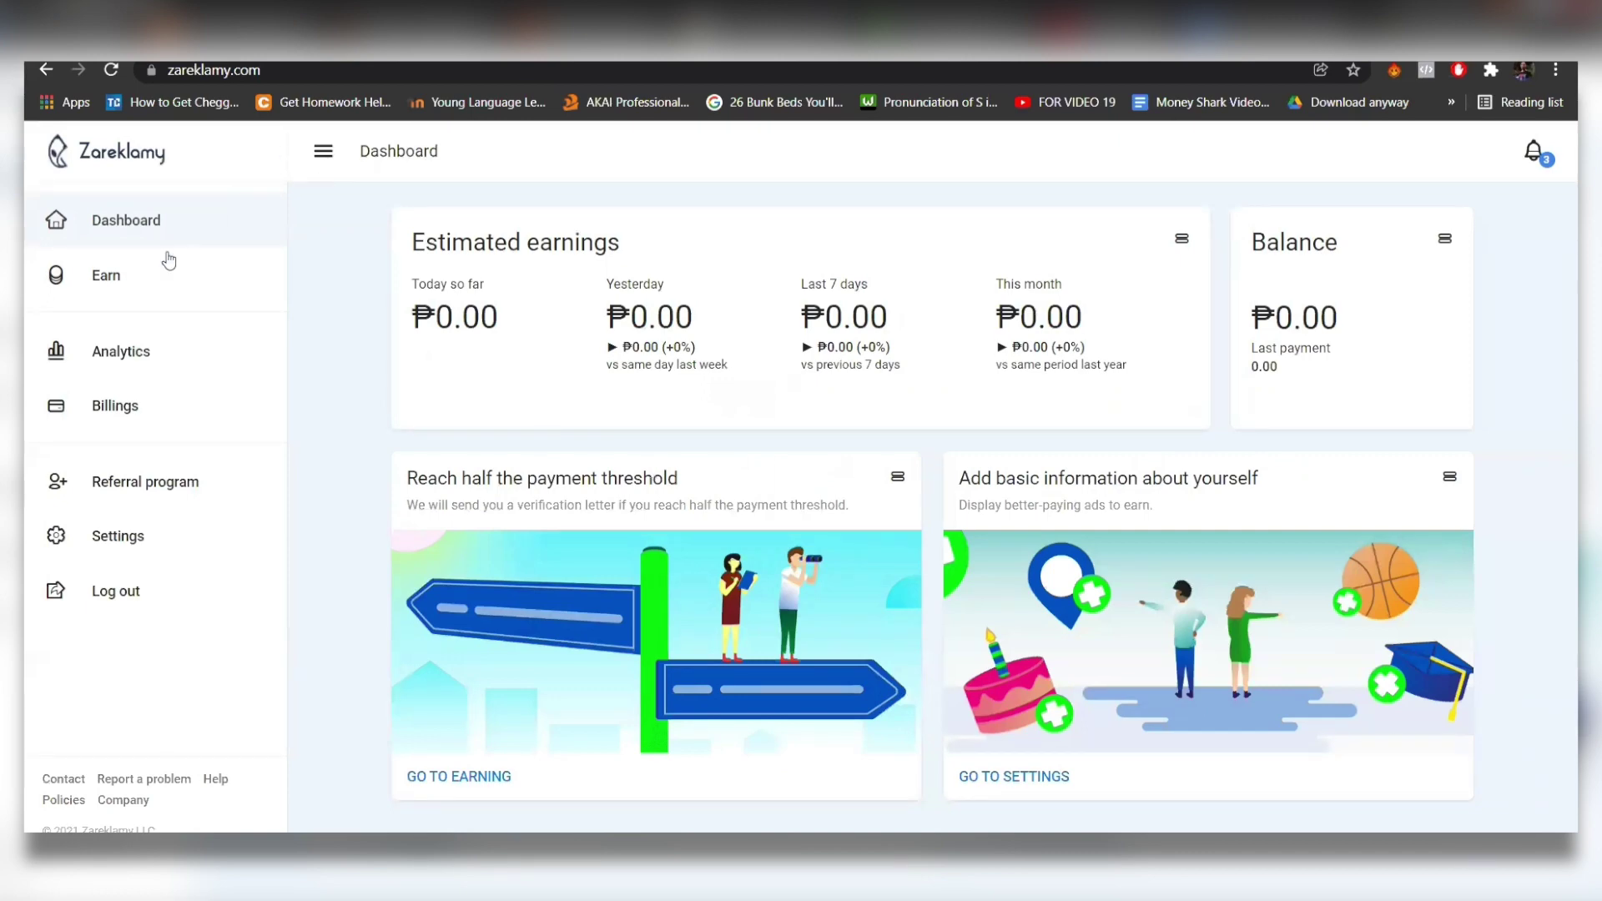
Go to the dashboard's Earn section from the left sidebar
{"action": "left_click", "coordinate": [105, 275]}
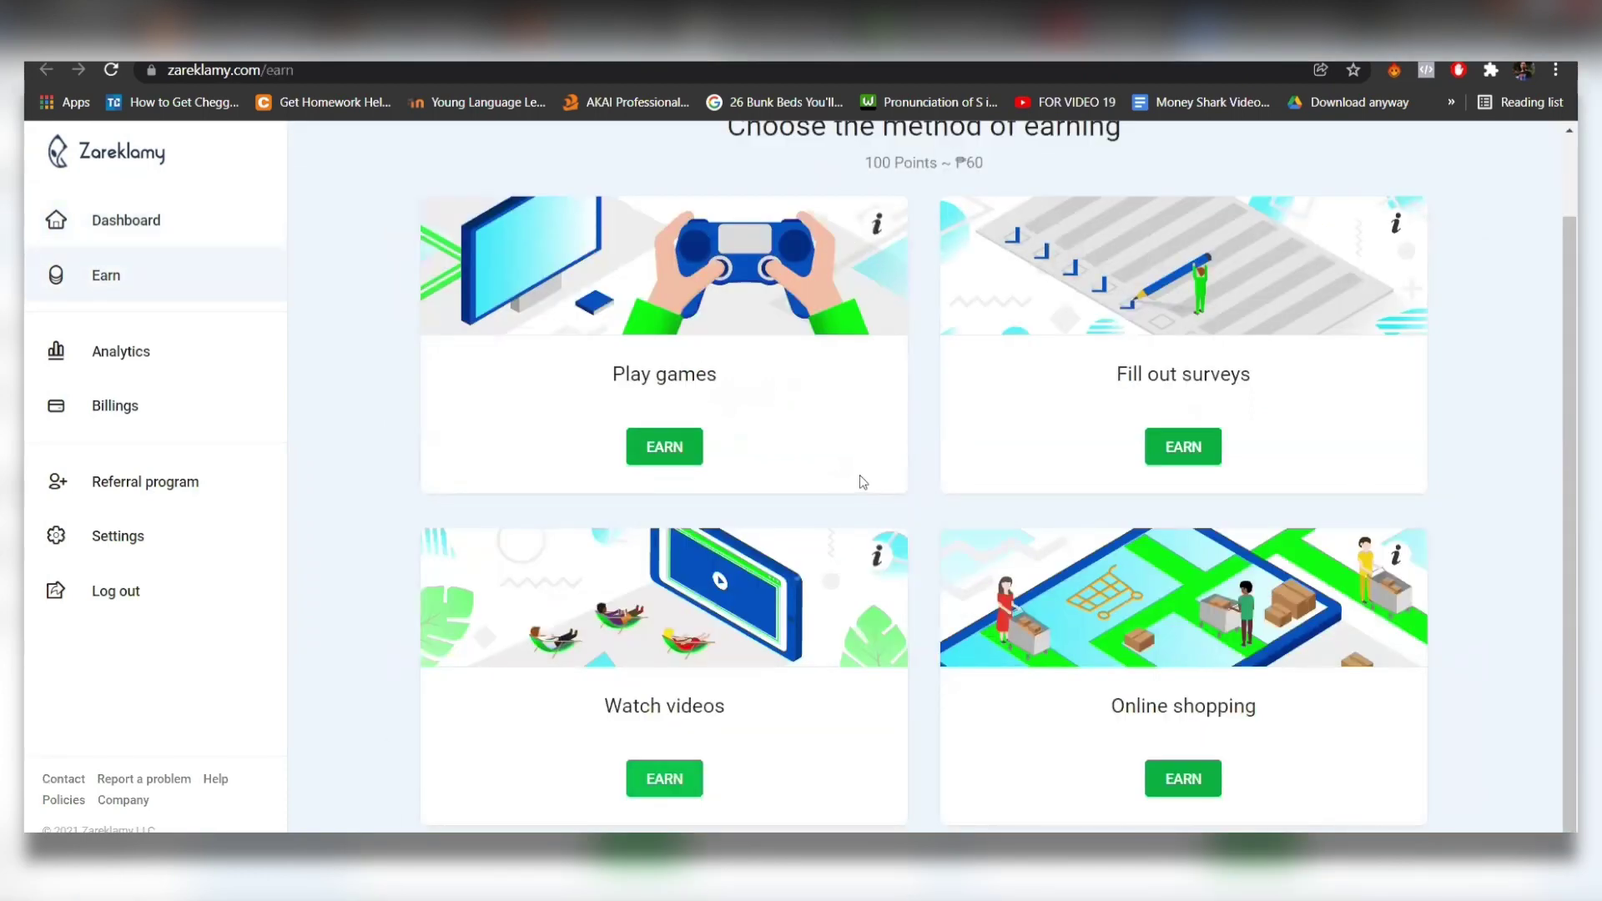
{"action": "scroll", "coordinate": [876, 525], "scroll_direction": "up", "scroll_amount": 1}
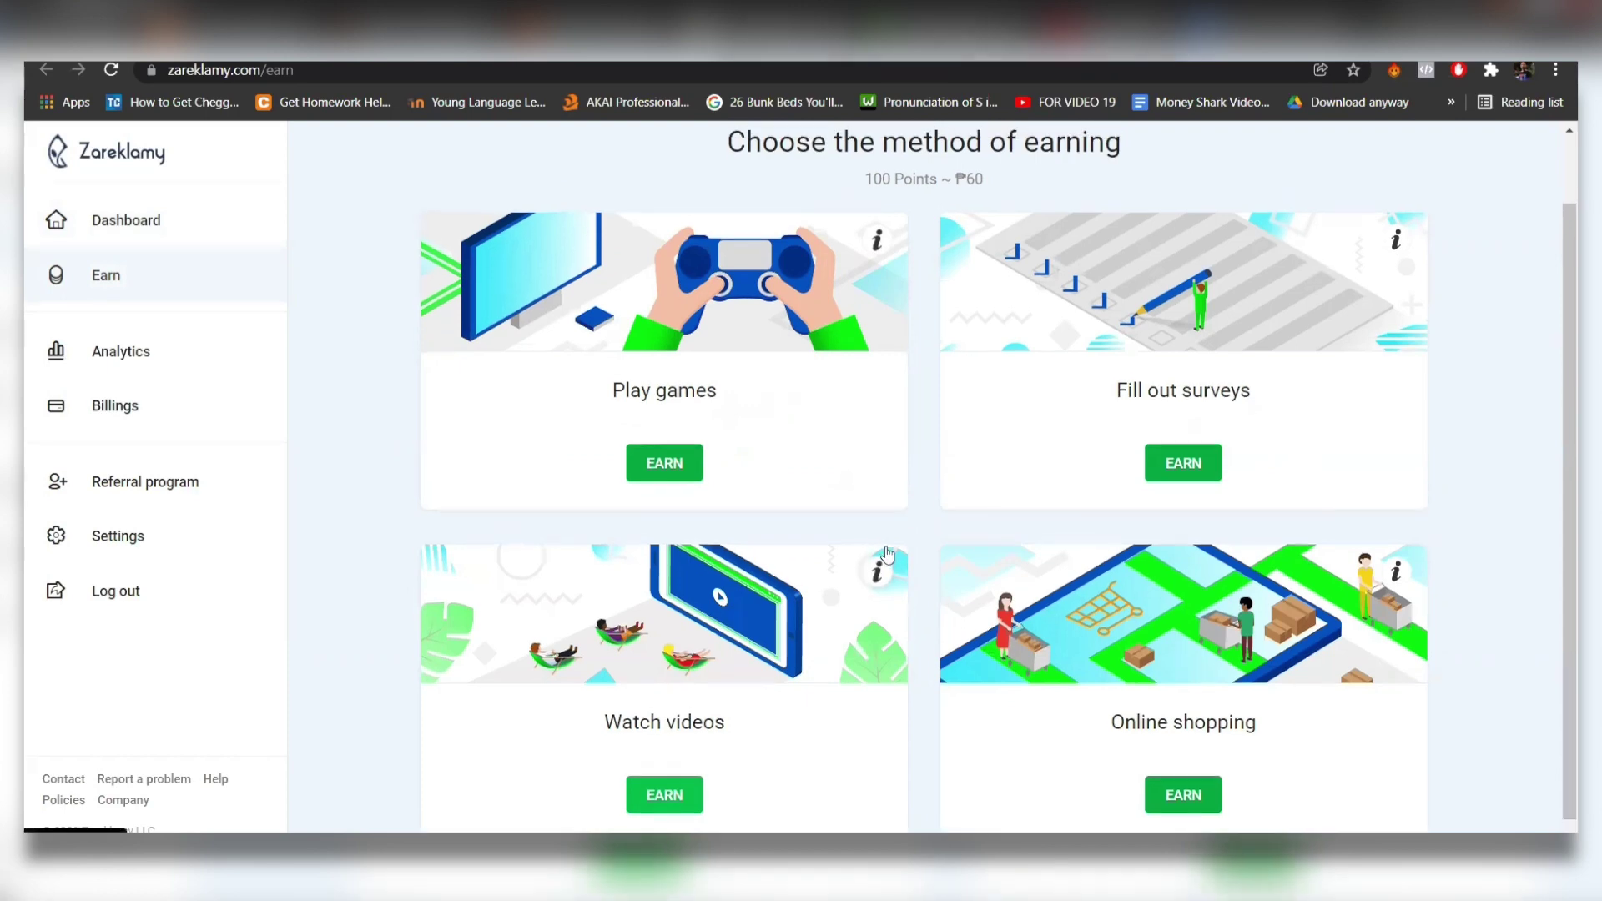
{"action": "scroll", "coordinate": [884, 546], "scroll_direction": "down", "scroll_amount": 1}
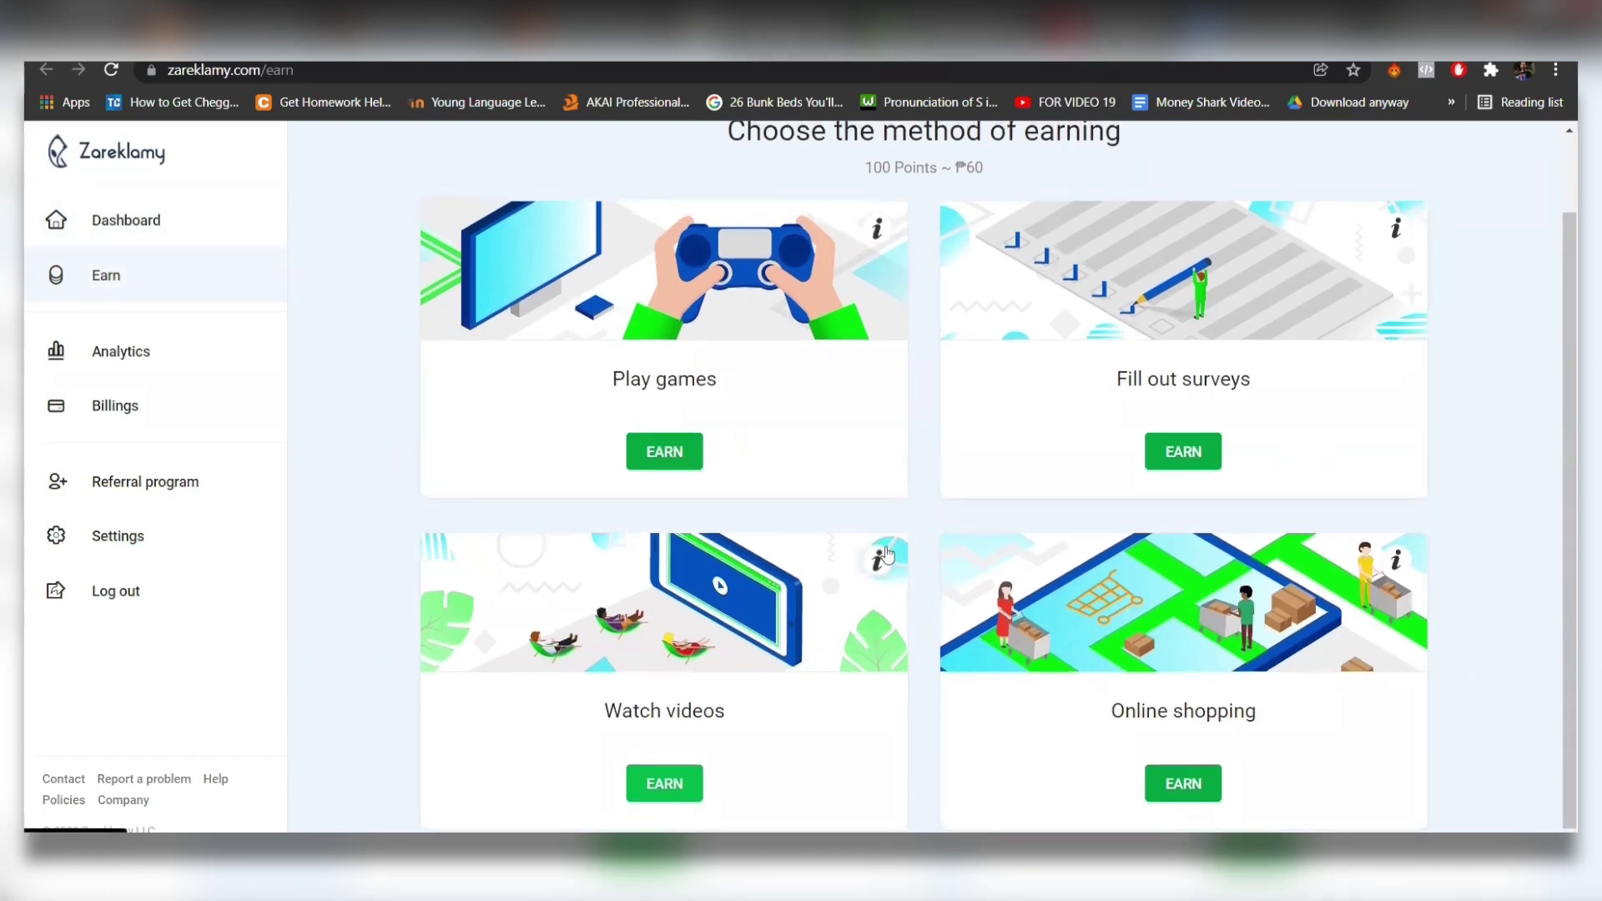
Start earning from the Watch videos card to reach the Unity and Fyber providers
{"action": "left_click", "coordinate": [665, 781]}
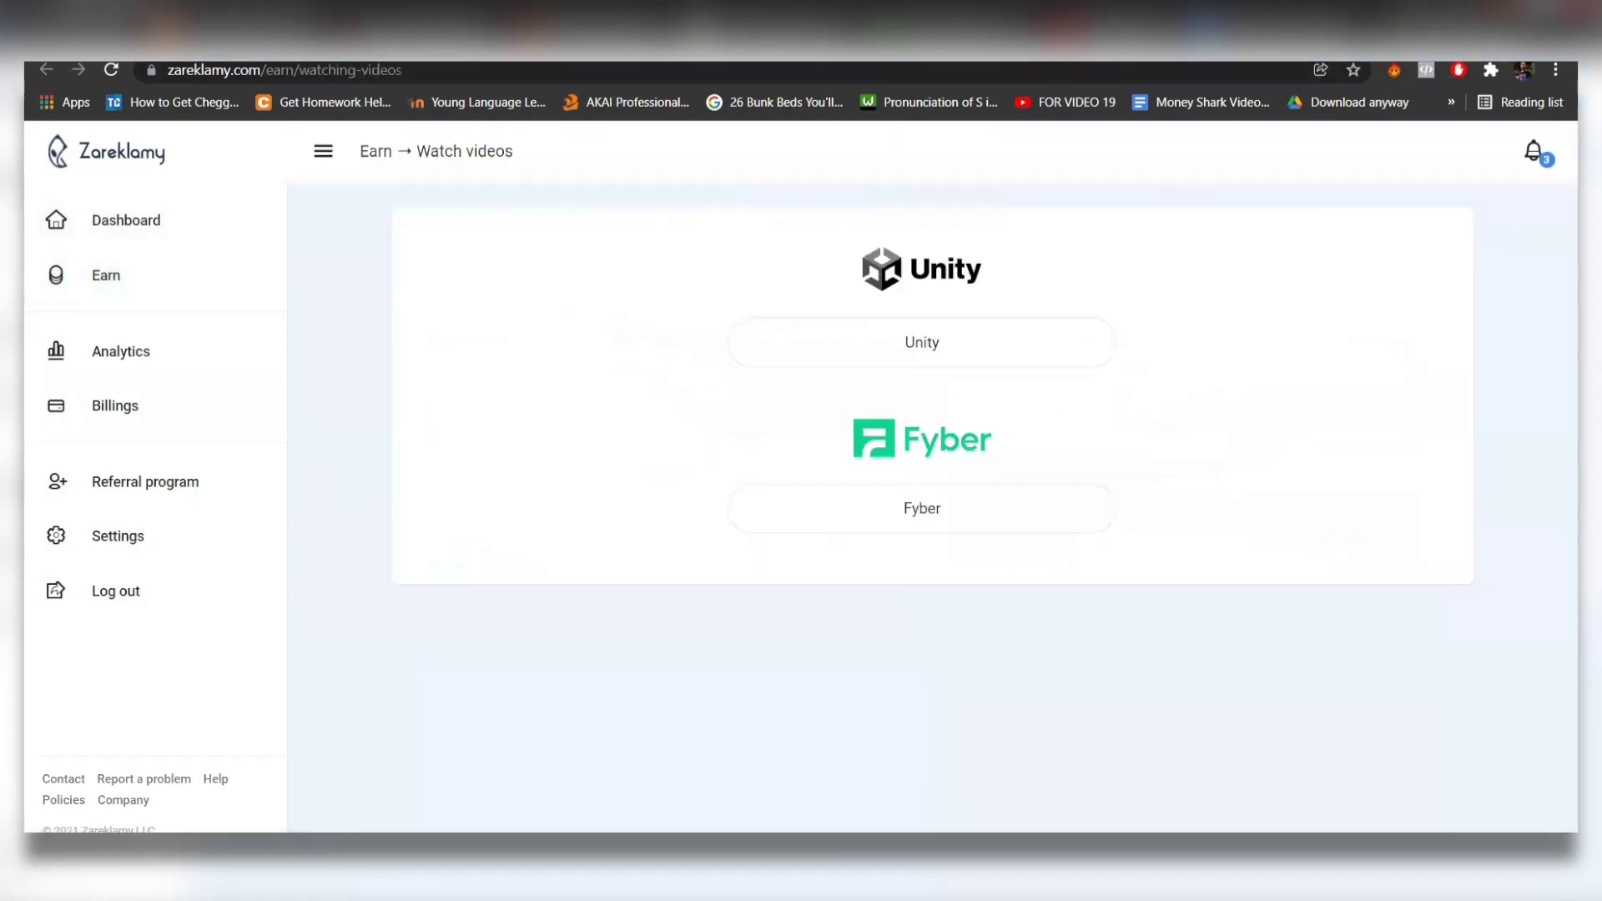